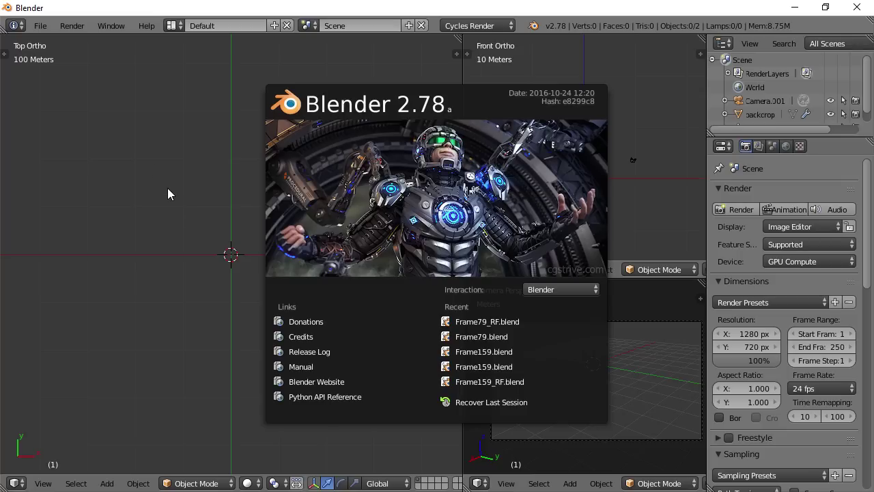
Close the startup splash screen and bring up the File menu
click(151, 174)
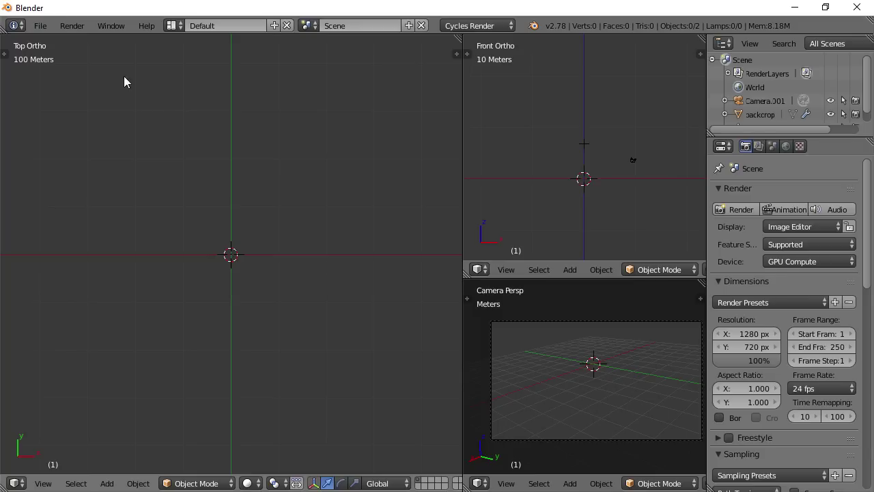
click(40, 28)
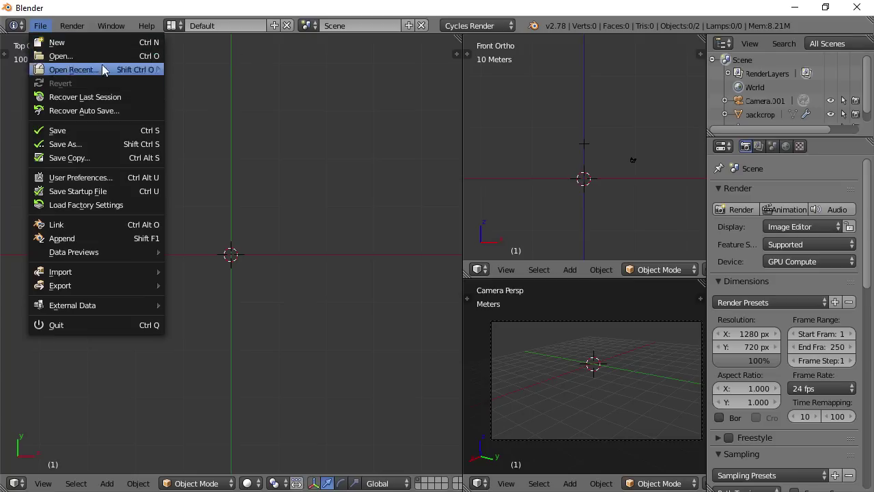
Open arroway.blend from the Arroway folder and zoom and orbit around the character
click(61, 56)
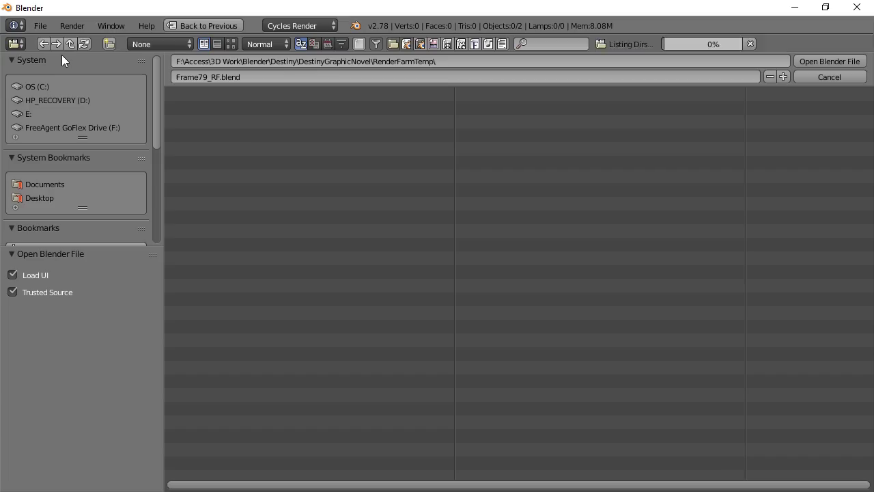
click(186, 94)
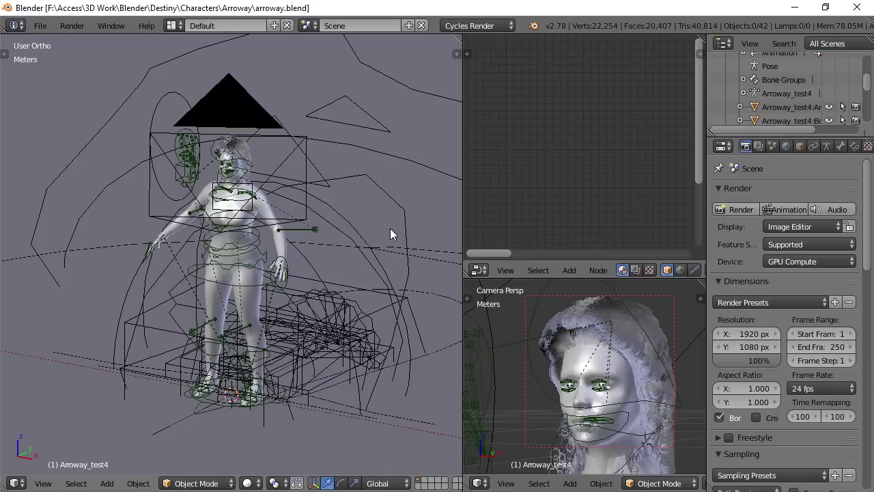
scroll(283, 246, down, 5)
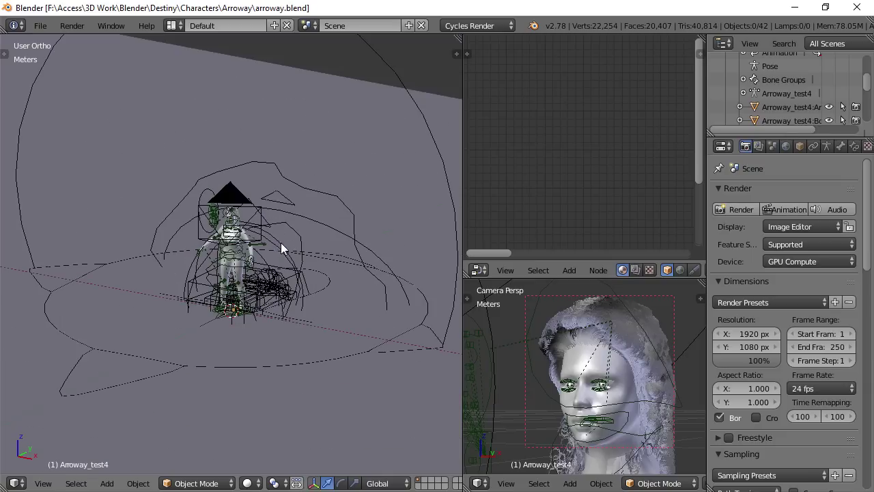
scroll(216, 285, up, 7)
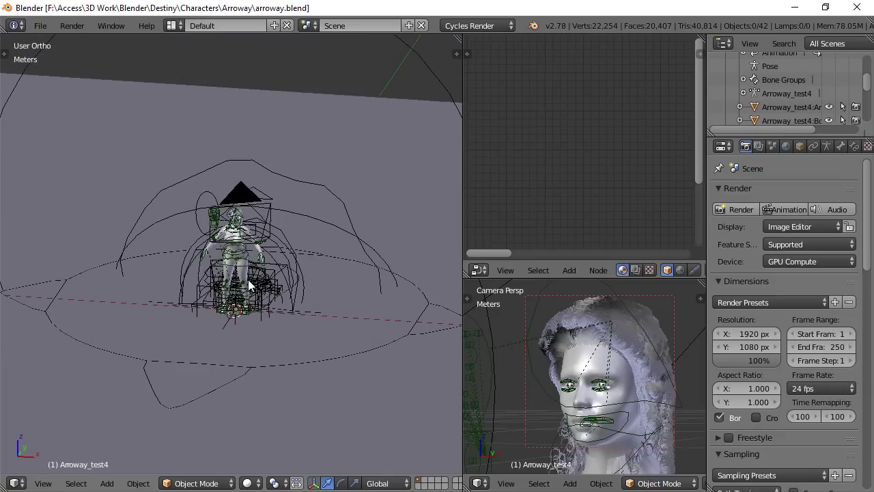
middle_drag(271, 254, 227, 369)
scroll(304, 301, up, 5)
scroll(231, 362, up, 2)
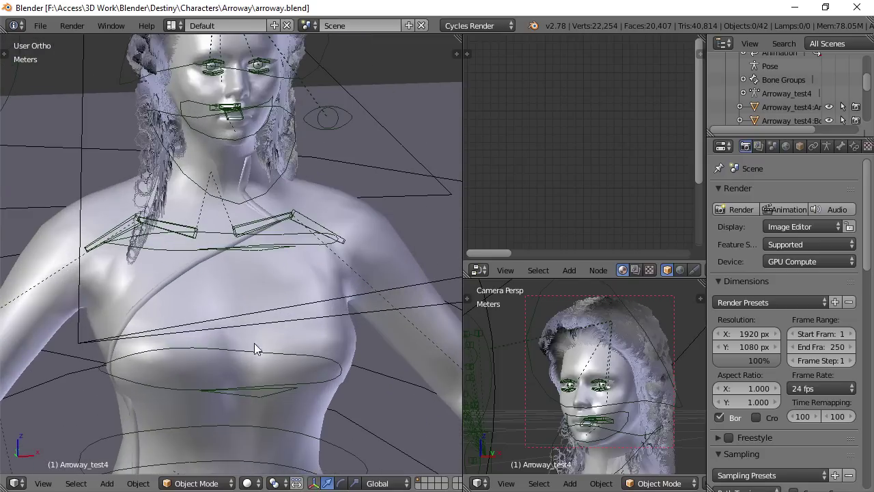
scroll(263, 318, down, 6)
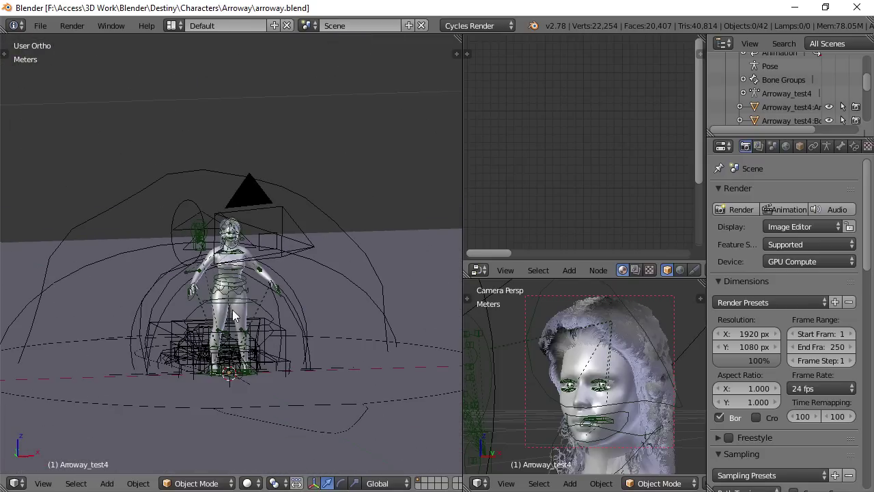
scroll(232, 315, up, 4)
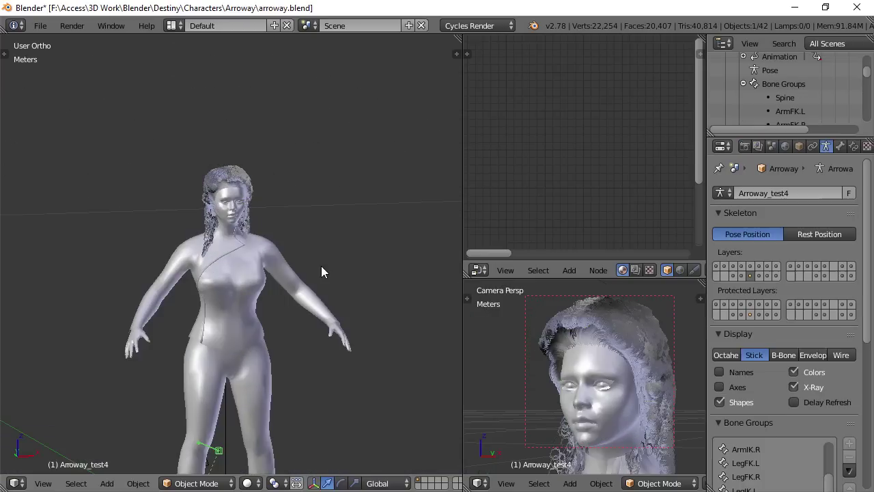
Zoom and orbit around the torso to study the jacket collar, then select the uniform mesh
scroll(312, 252, up, 3)
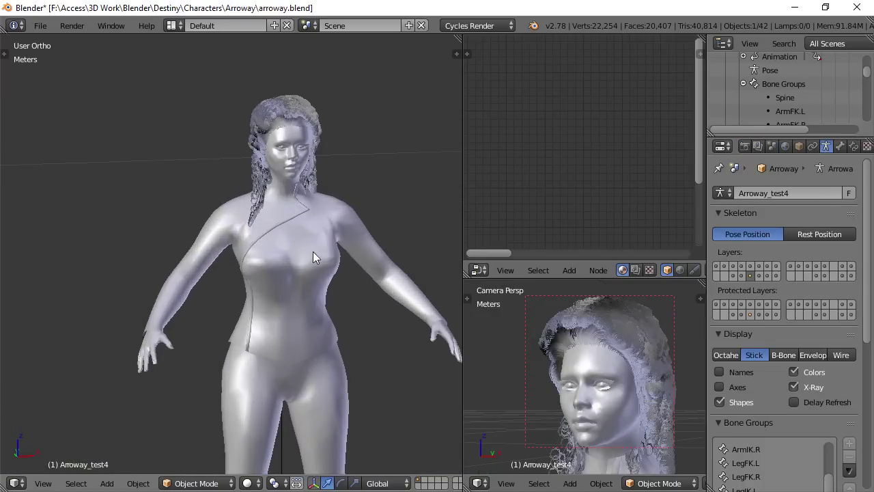
shift+middle_drag(380, 236, 315, 297)
middle_drag(239, 308, 219, 295)
scroll(252, 304, up, 2)
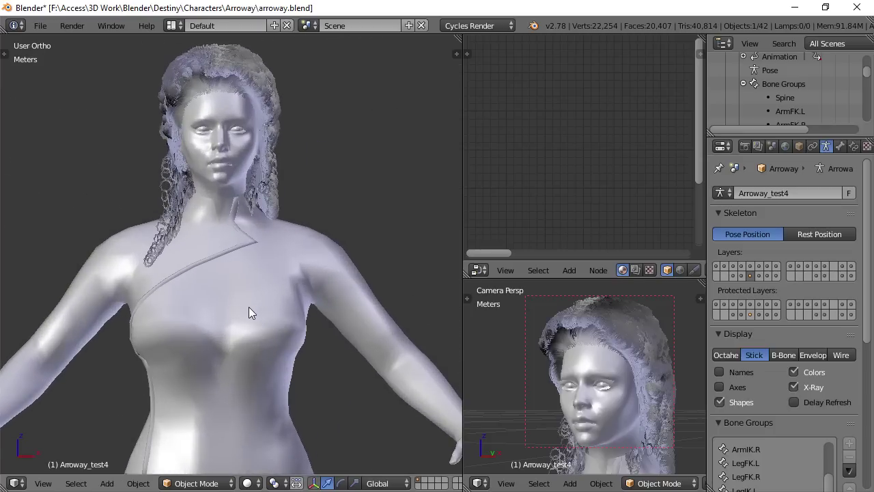
scroll(250, 308, up, 2)
scroll(256, 243, down, 3)
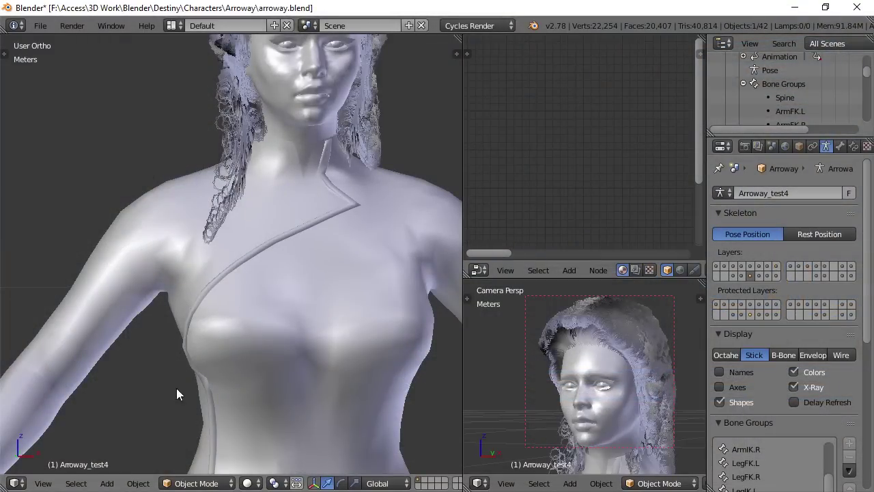
scroll(176, 389, down, 3)
middle_drag(185, 264, 327, 266)
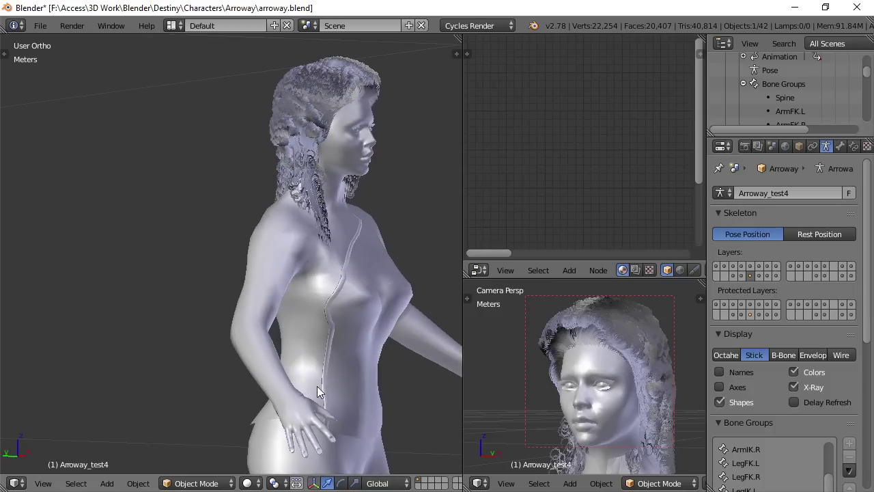
middle_drag(317, 386, 254, 339)
scroll(271, 341, up, 5)
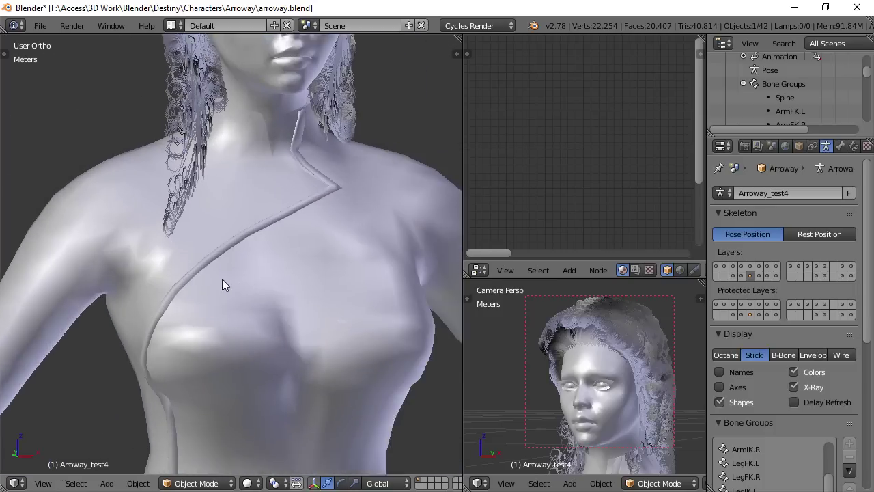
scroll(226, 266, down, 1)
right_click(231, 249)
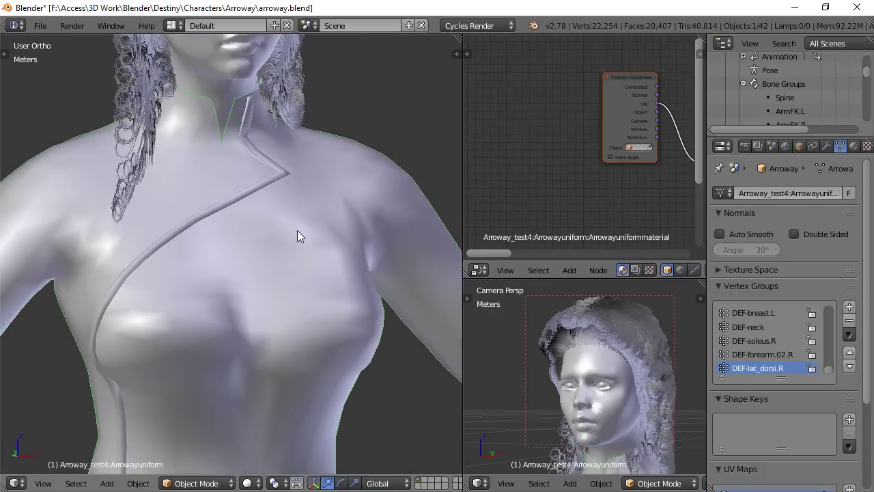
Put the uniform mesh into Edit Mode with face selection enabled
key(Tab)
scroll(298, 228, down, 4)
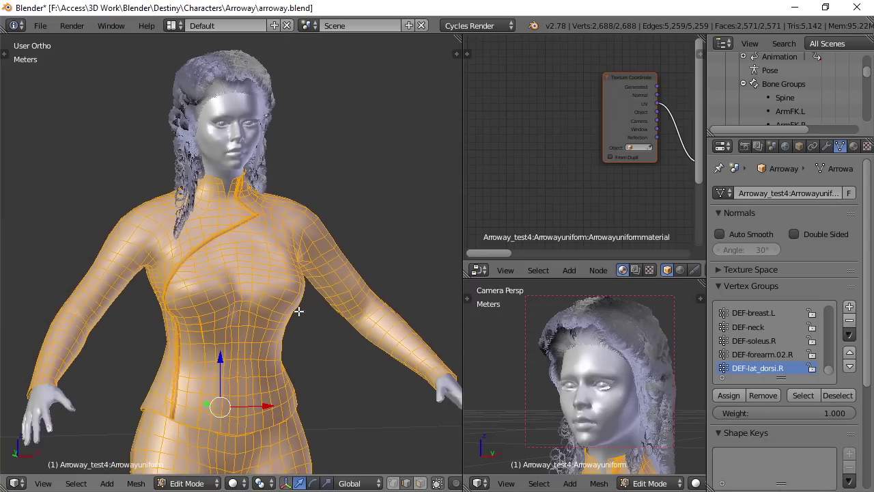
middle_drag(218, 285, 178, 262)
click(419, 483)
Orbit, zoom and pan until the upright collar is in close view
scroll(241, 324, up, 3)
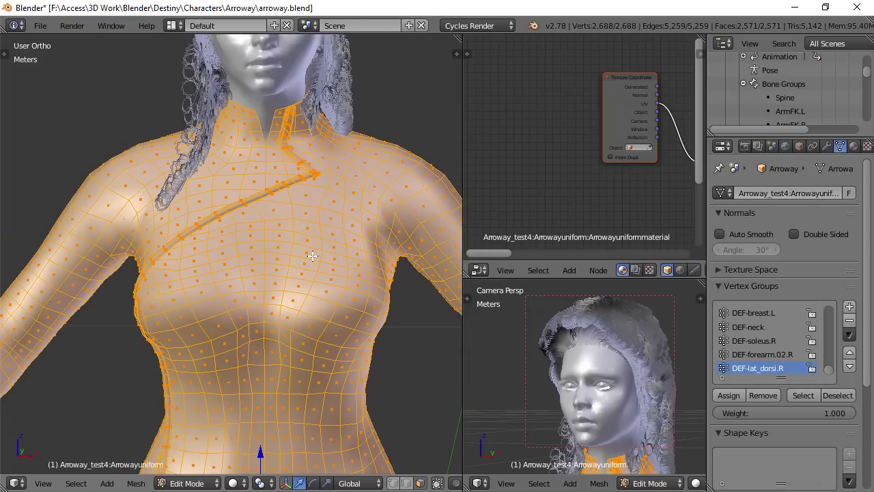
scroll(309, 286, down, 2)
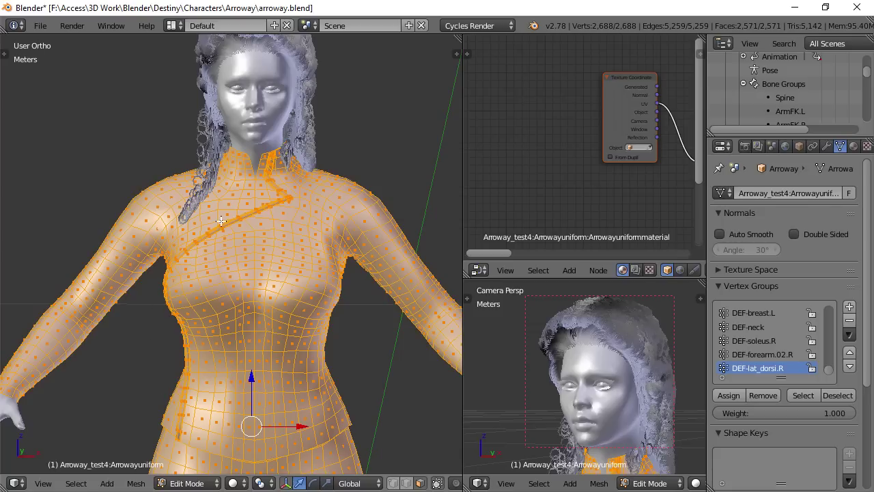
middle_drag(220, 221, 232, 222)
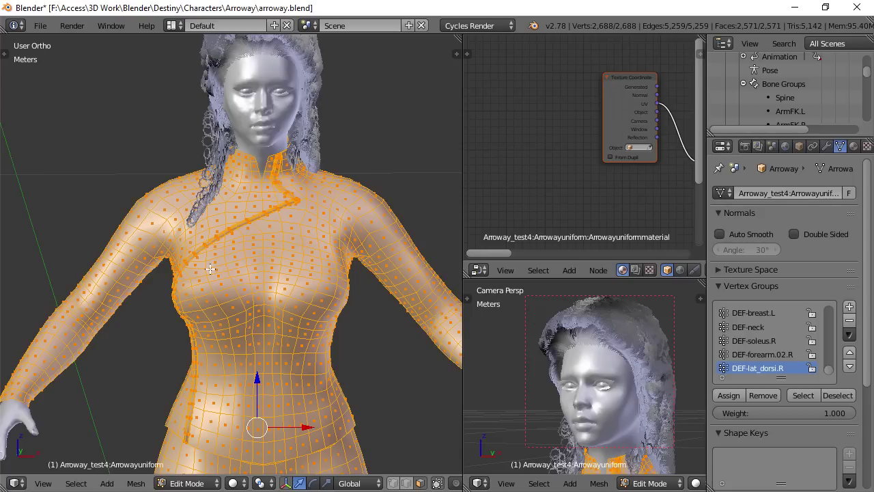
middle_drag(274, 300, 447, 303)
middle_drag(382, 283, 390, 304)
scroll(355, 314, up, 5)
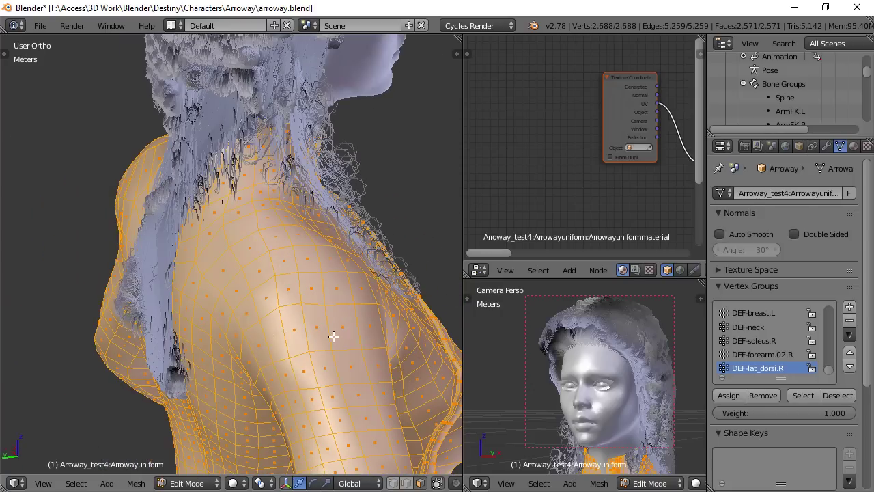
middle_drag(372, 335, 285, 288)
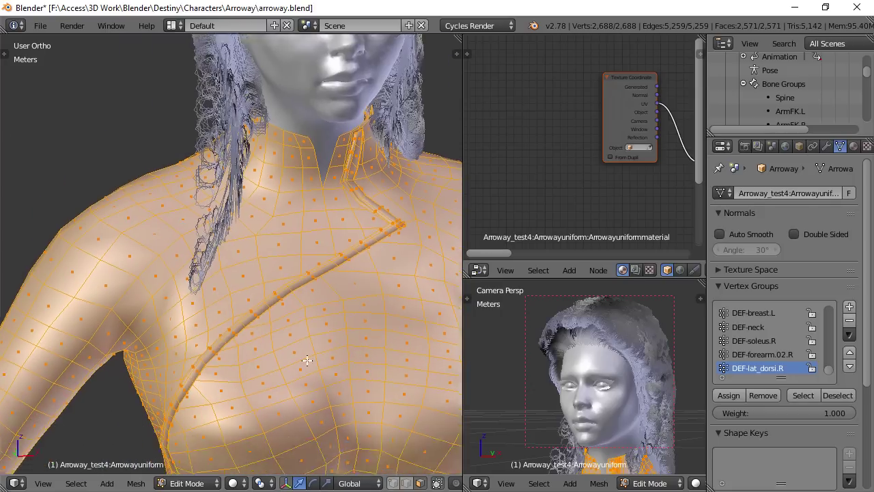
scroll(262, 310, up, 2)
scroll(262, 310, down, 1)
scroll(261, 310, up, 2)
shift+middle_drag(308, 258, 305, 314)
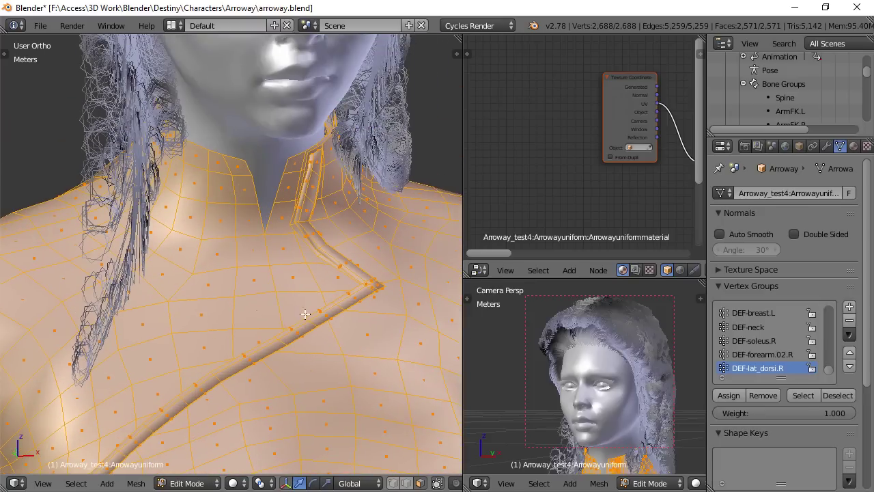
Select a single face on the upright collar and orbit to view the jacket hem
right_click(313, 183)
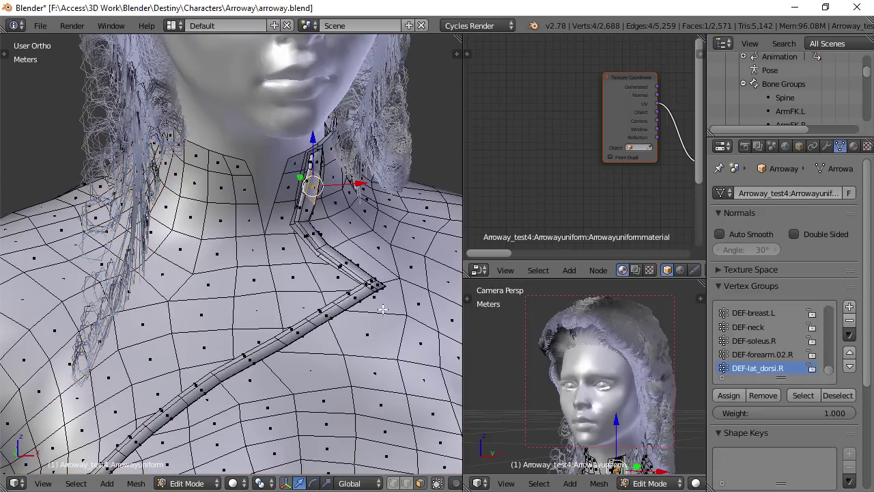
shift+middle_drag(383, 309, 383, 215)
scroll(250, 223, down, 3)
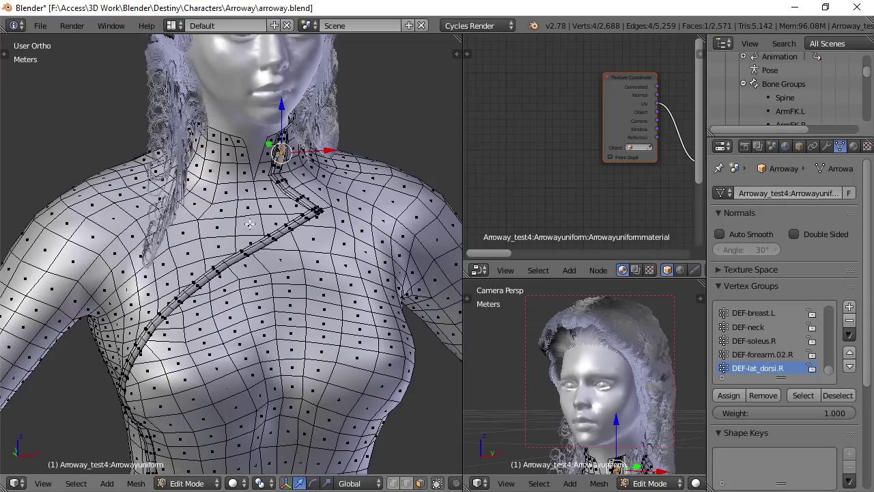
middle_drag(230, 256, 255, 245)
scroll(210, 363, up, 2)
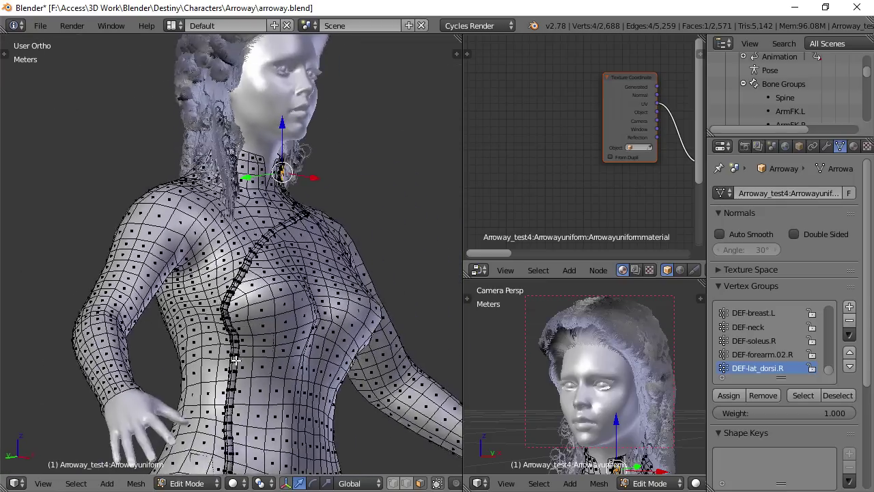
middle_drag(235, 360, 258, 291)
middle_drag(287, 199, 253, 228)
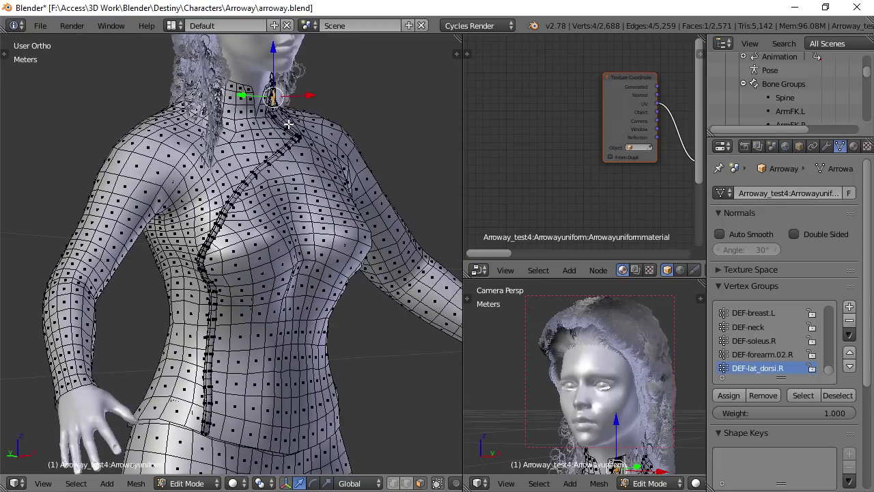
middle_drag(288, 124, 257, 131)
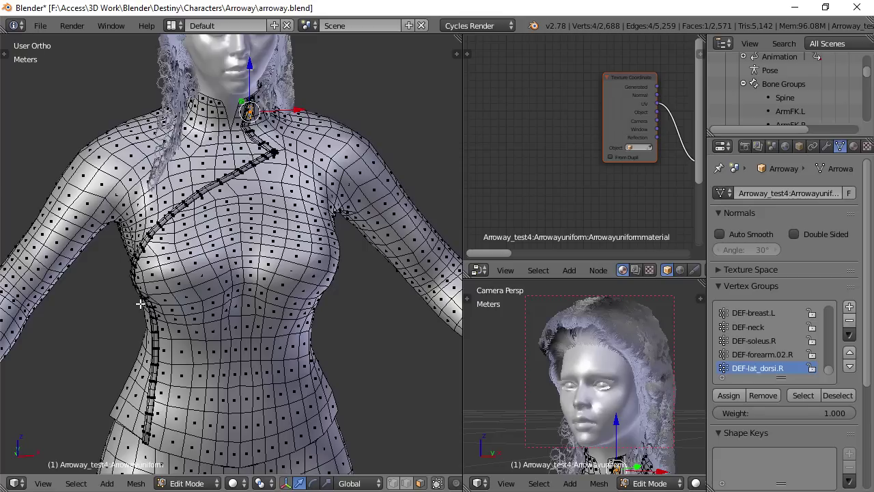
Orbit and zoom around the neck, shoulders and collar to examine the geometry
middle_drag(146, 437, 270, 335)
scroll(271, 334, up, 3)
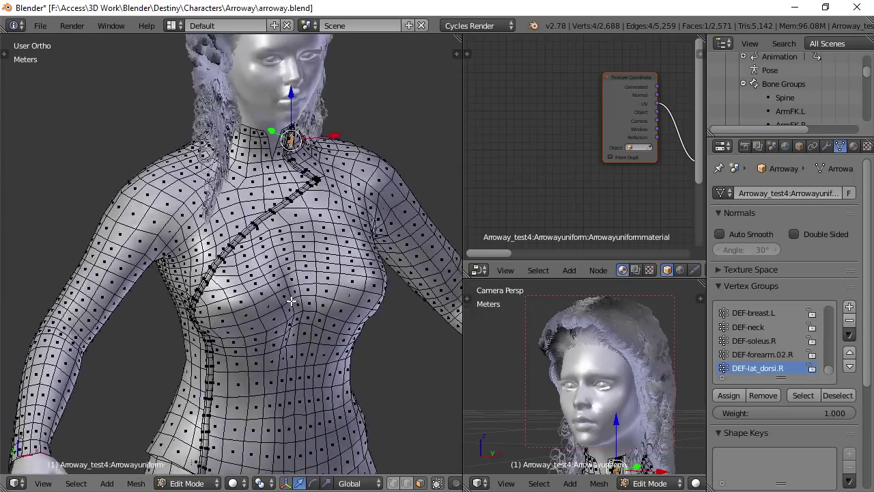
middle_drag(291, 299, 259, 290)
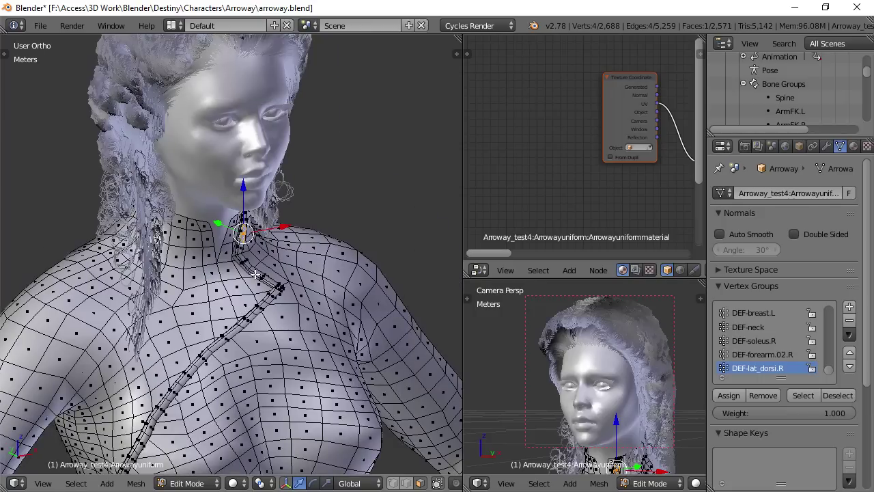
middle_drag(278, 285, 237, 310)
scroll(342, 276, up, 5)
scroll(199, 254, down, 2)
scroll(293, 250, up, 4)
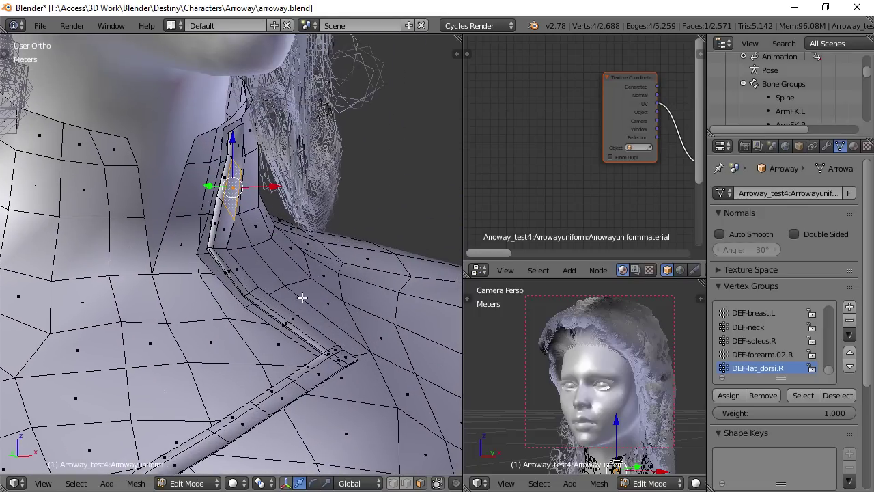
scroll(297, 305, down, 2)
scroll(276, 306, down, 4)
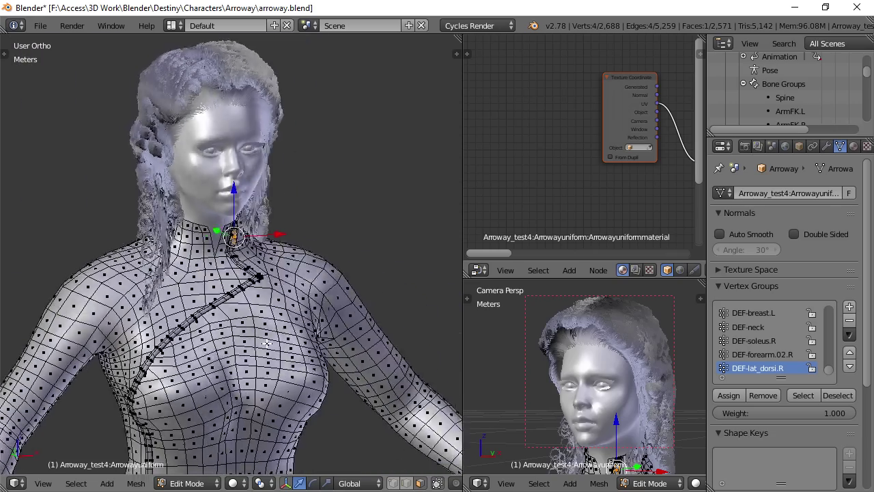
middle_drag(276, 307, 276, 332)
scroll(262, 356, down, 3)
Return to Object Mode and deselect everything
key(Tab)
scroll(297, 319, down, 4)
key(a)
Zoom in and out and orbit around the Arroway character's torso and arms
scroll(277, 334, up, 3)
scroll(304, 286, up, 2)
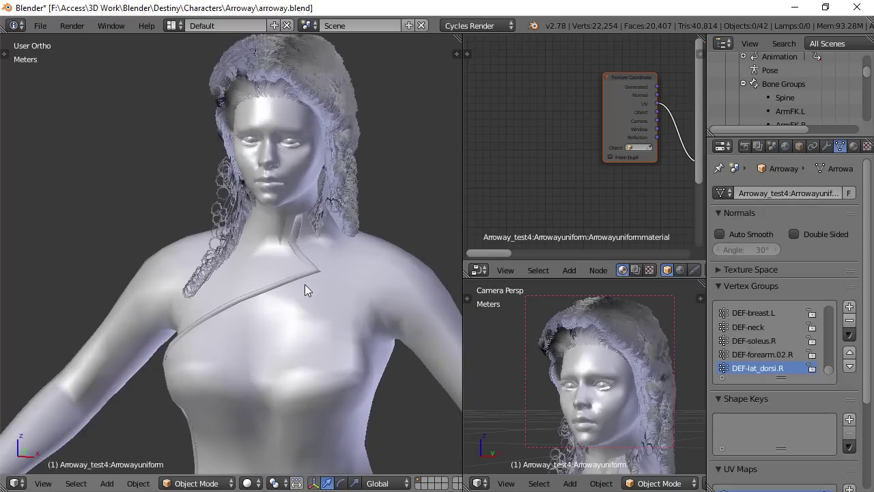
scroll(304, 287, down, 3)
middle_drag(305, 287, 221, 207)
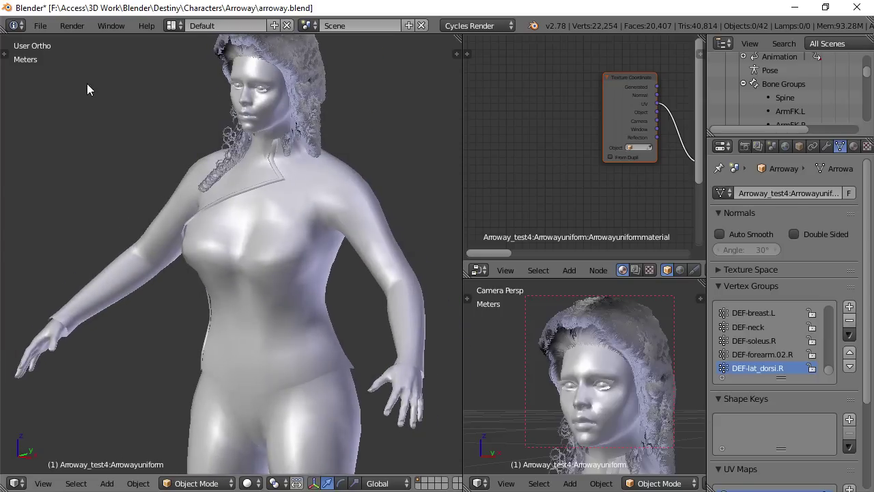
Start a new scene by reloading the start-up file
click(43, 26)
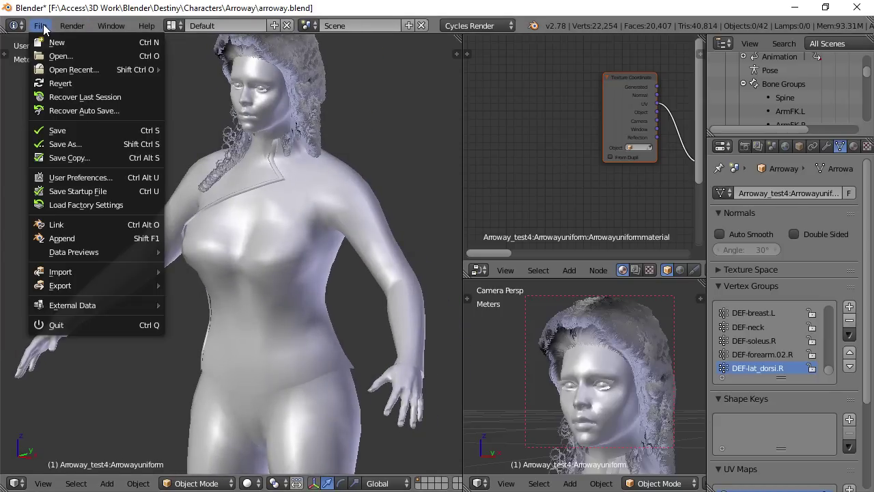
click(56, 43)
click(53, 44)
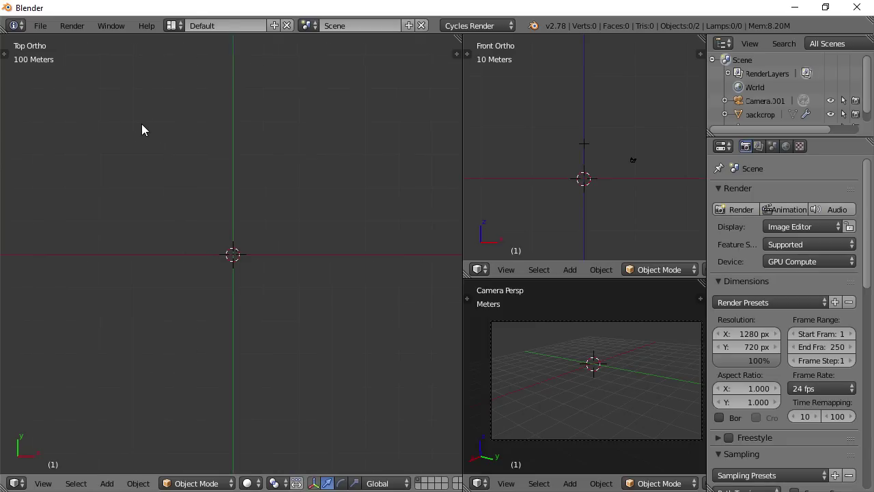
Pan the top view and bring up the File > Import formats list, including MakeHuman (.mhx2)
shift+middle_drag(142, 123, 167, 132)
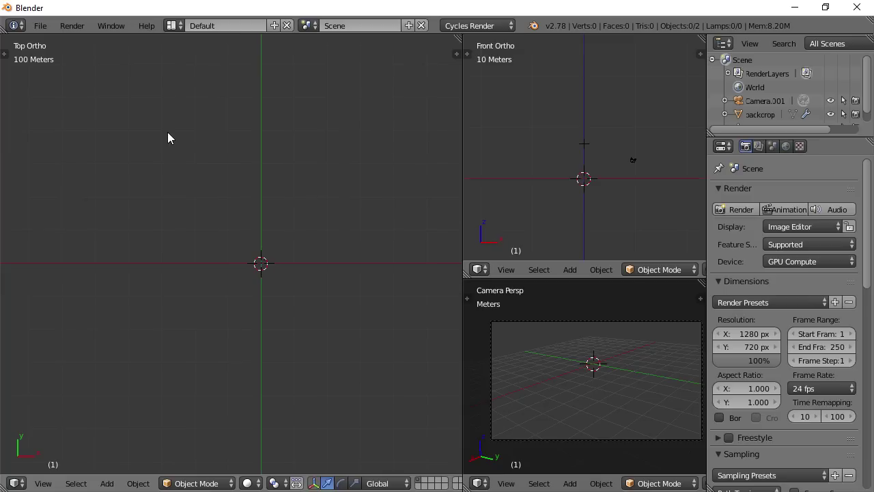
click(41, 26)
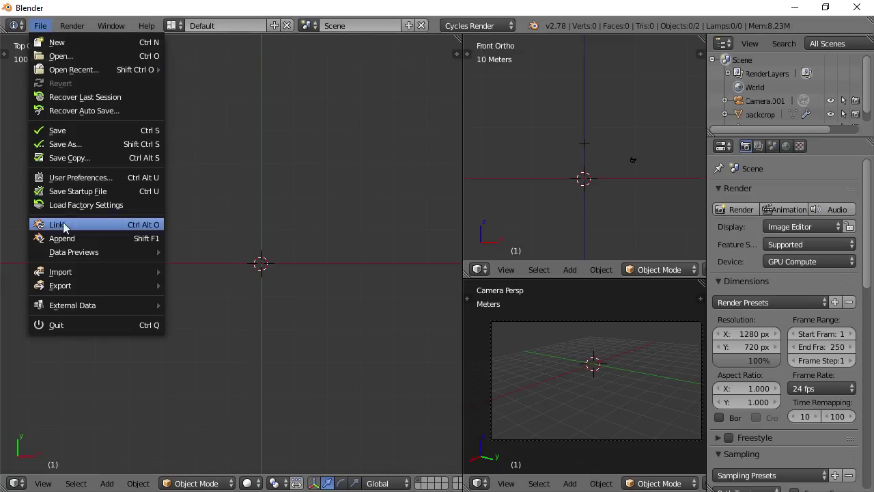
mouse_move(74, 271)
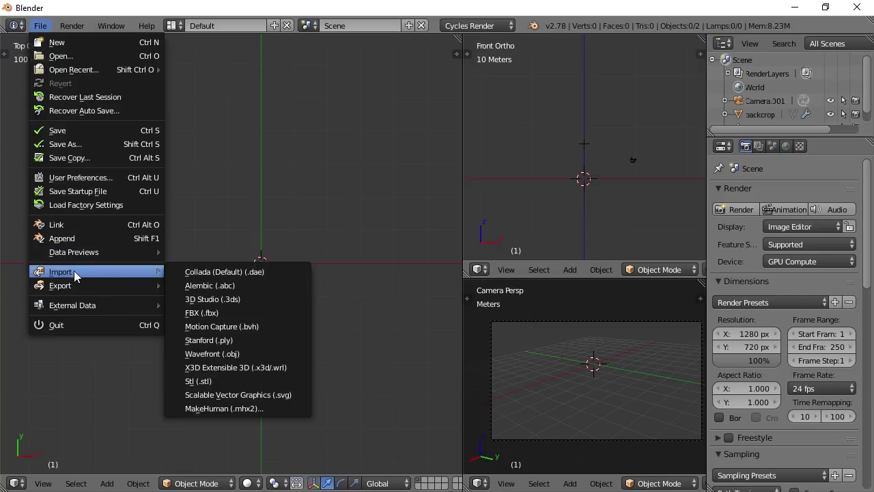
click(230, 408)
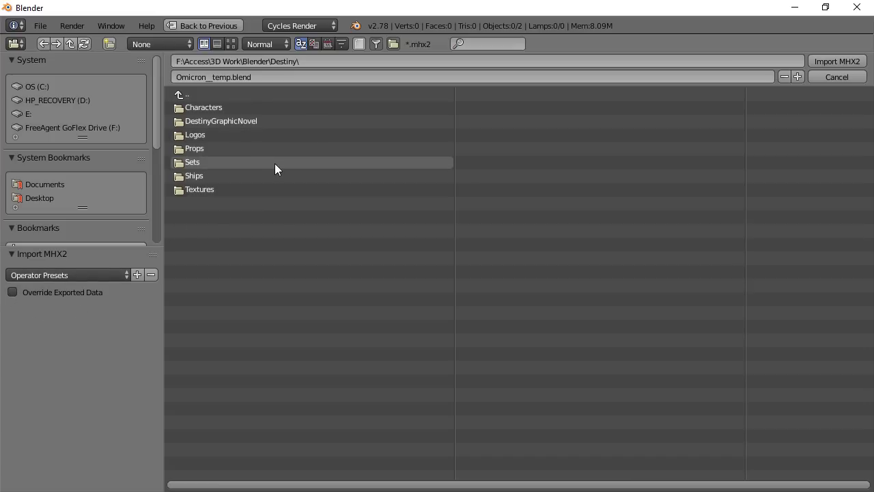
key(Escape)
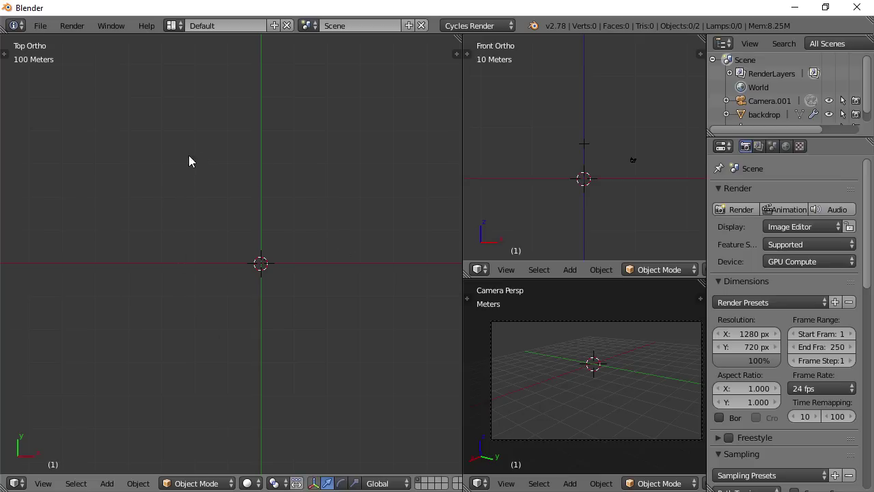
Start a MakeHuman (.mhx2) import from the File > Import menu
click(39, 26)
mouse_move(60, 273)
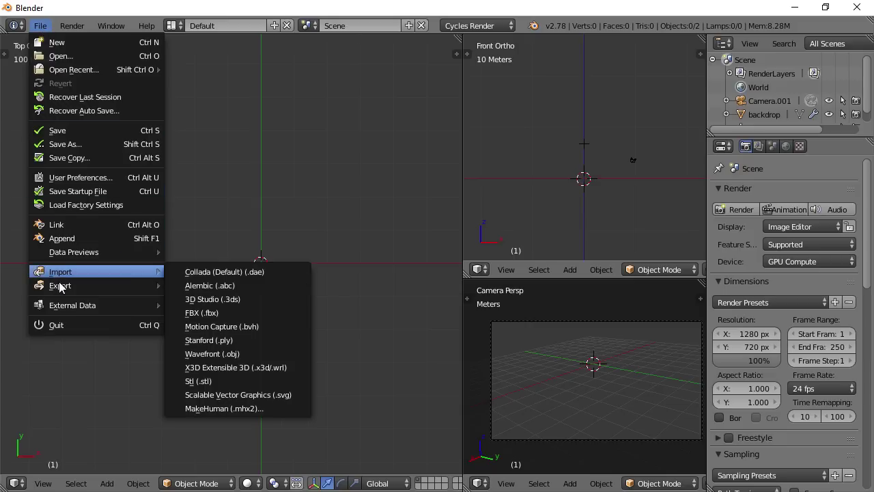
click(207, 410)
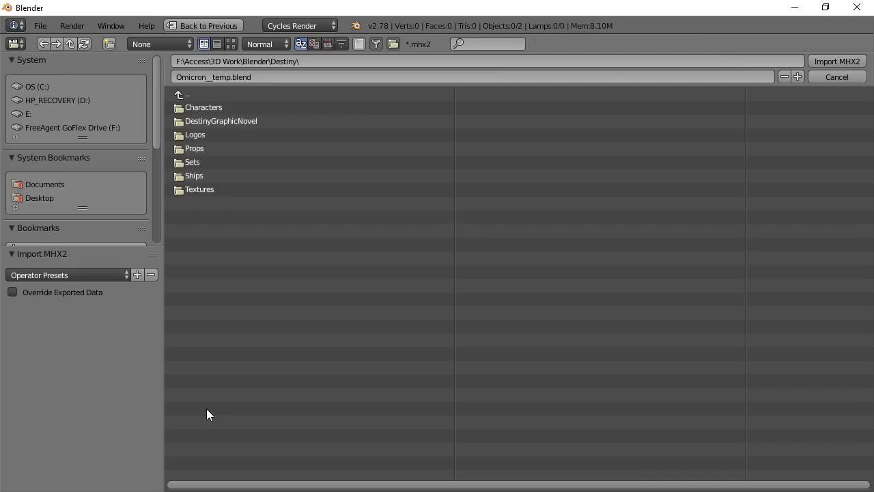
Enable Override Exported Data and Add Rig, and set Rig Type to Mhx
click(12, 293)
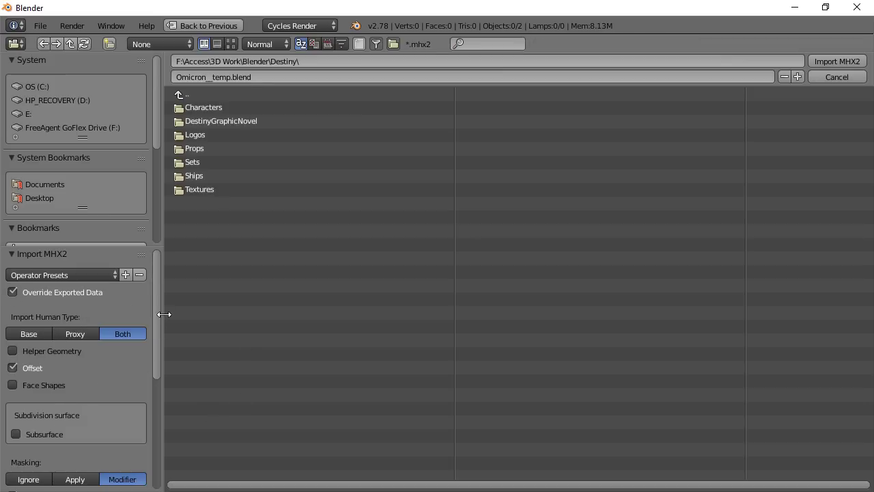
drag(157, 308, 166, 427)
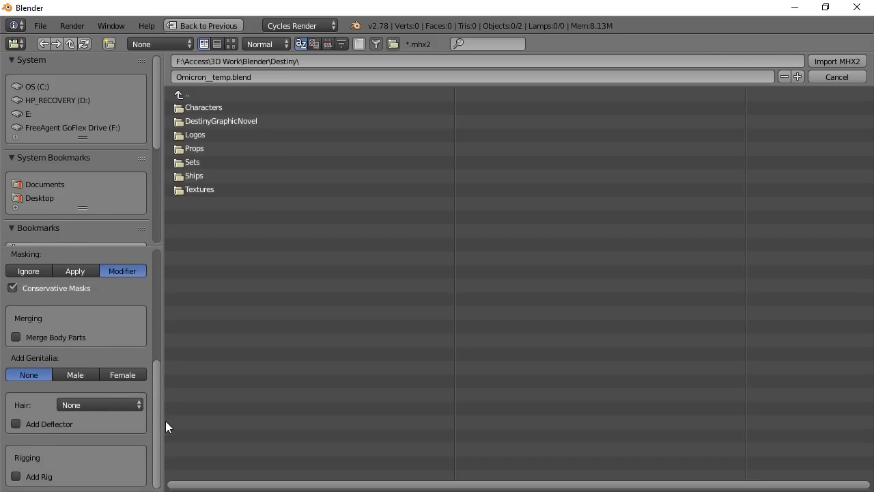
click(16, 476)
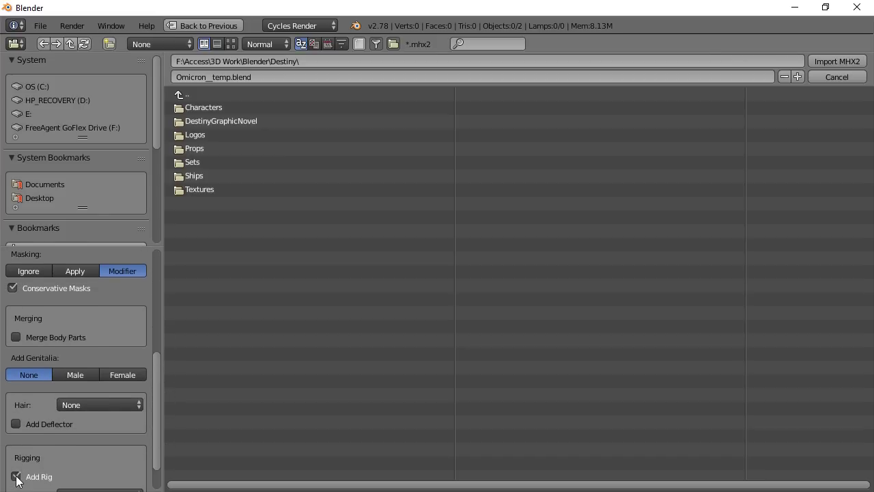
scroll(54, 454, down, 2)
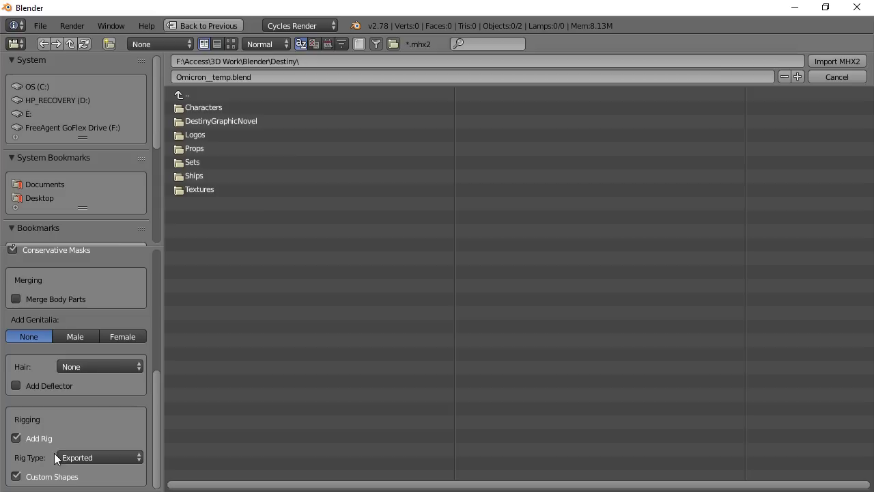
click(104, 459)
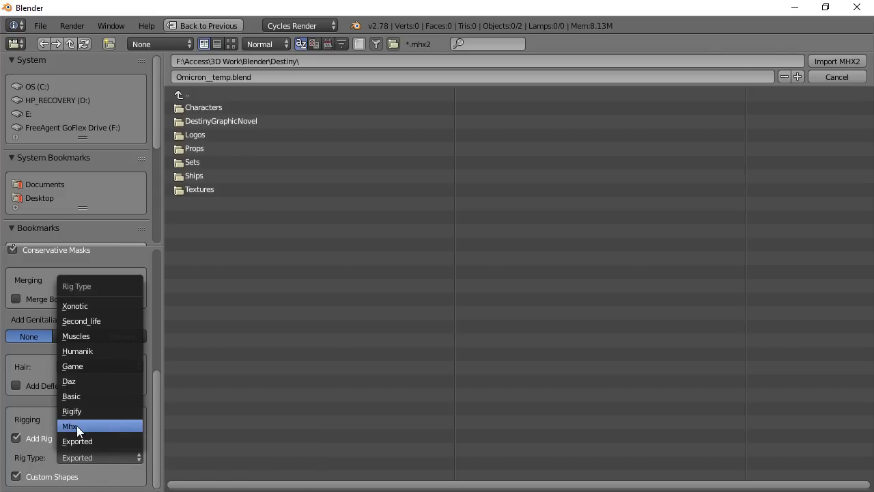
click(76, 425)
click(114, 452)
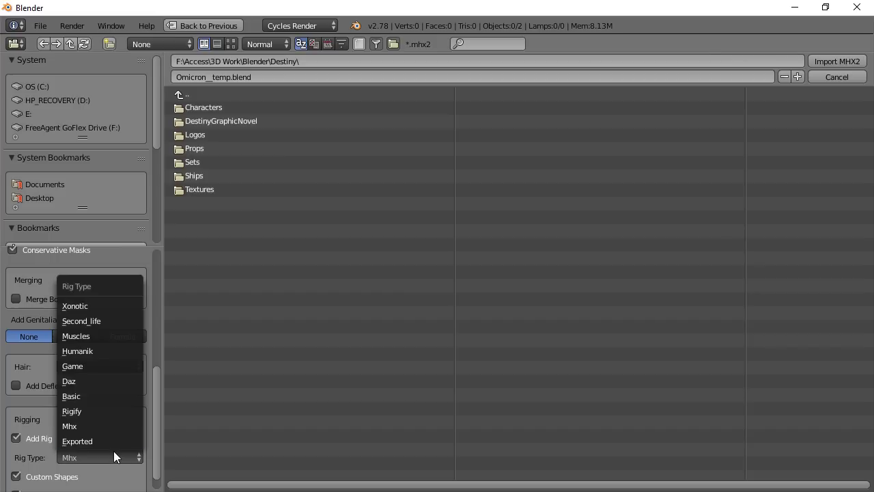
click(99, 475)
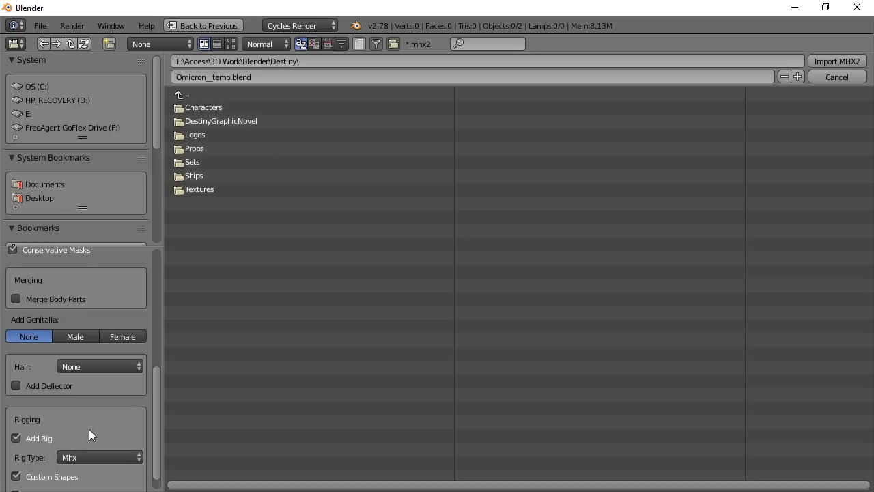
Enable Face Shapes, then switch on Face Panel under Rigging after briefly toggling it off
drag(153, 426, 164, 326)
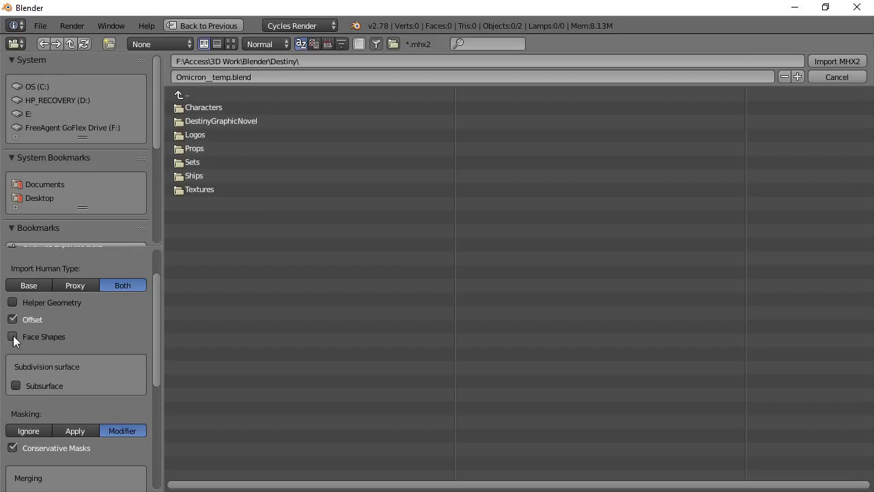
click(14, 337)
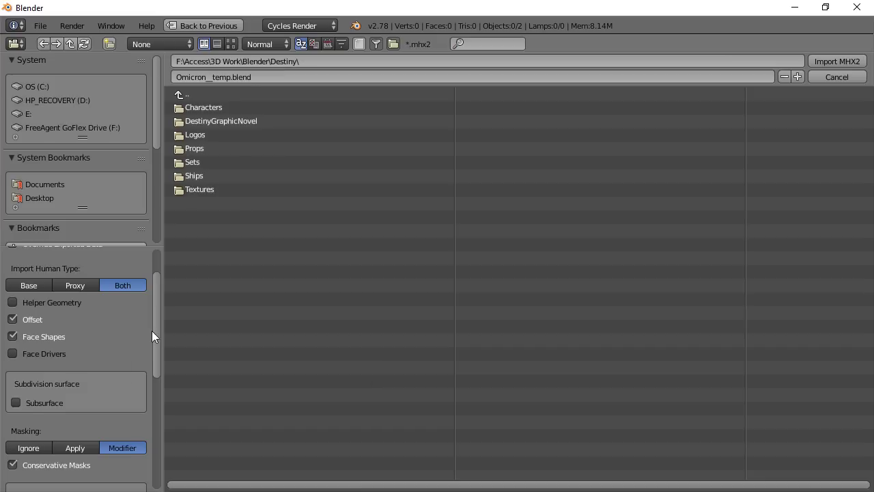
drag(155, 325, 153, 440)
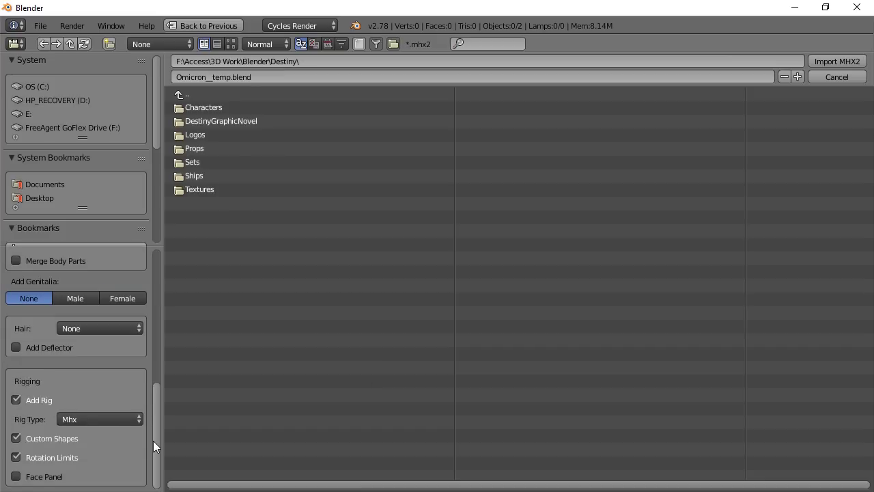
click(15, 475)
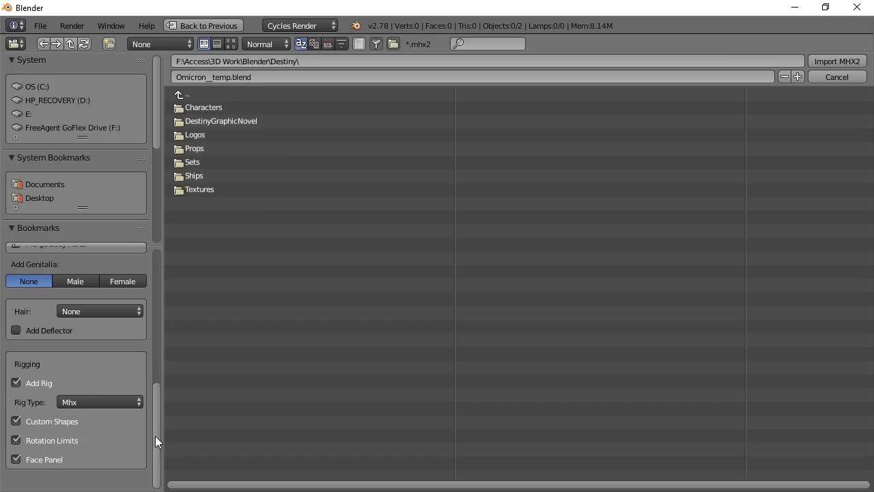
drag(155, 436, 157, 309)
scroll(110, 390, down, 5)
click(17, 458)
scroll(17, 457, up, 1)
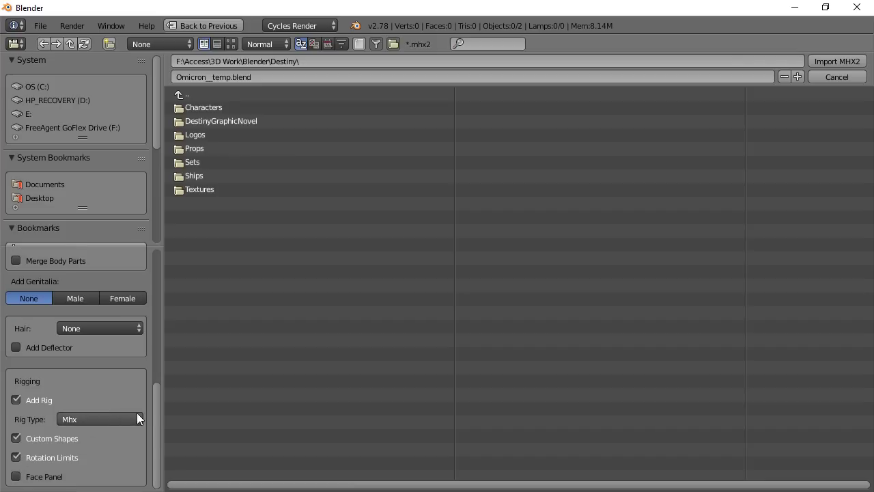
drag(155, 418, 164, 322)
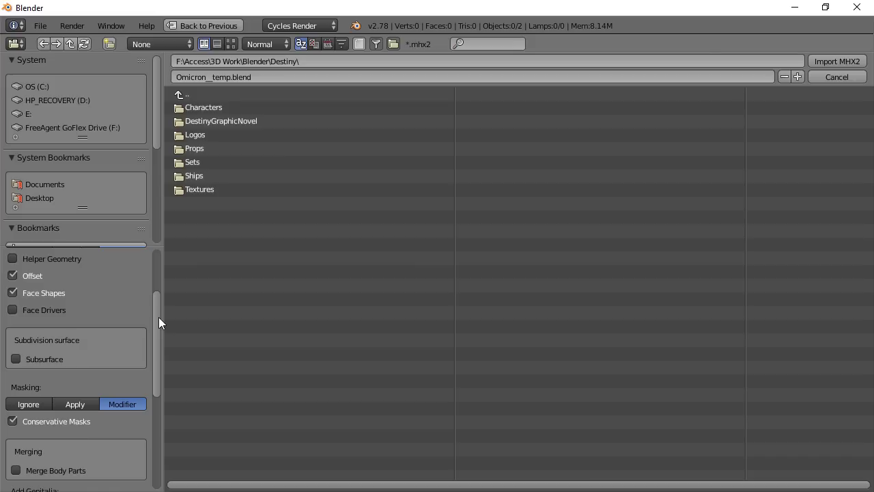
drag(159, 317, 150, 415)
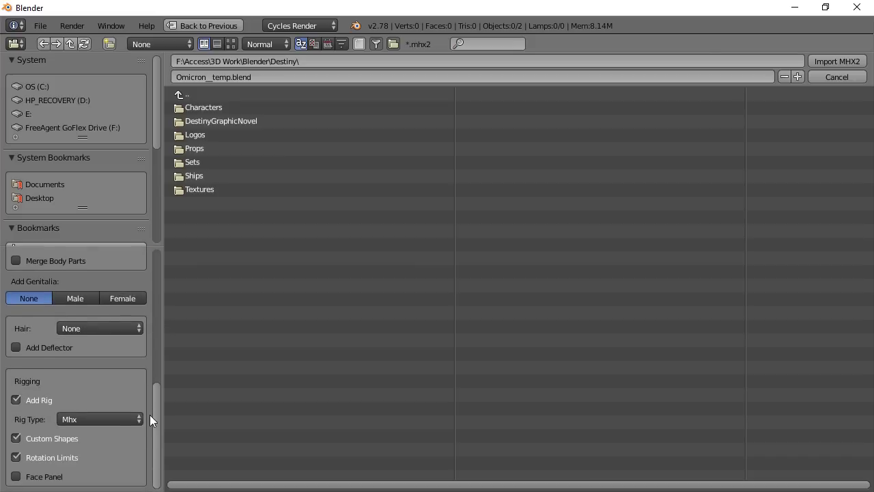
click(16, 476)
scroll(17, 473, down, 1)
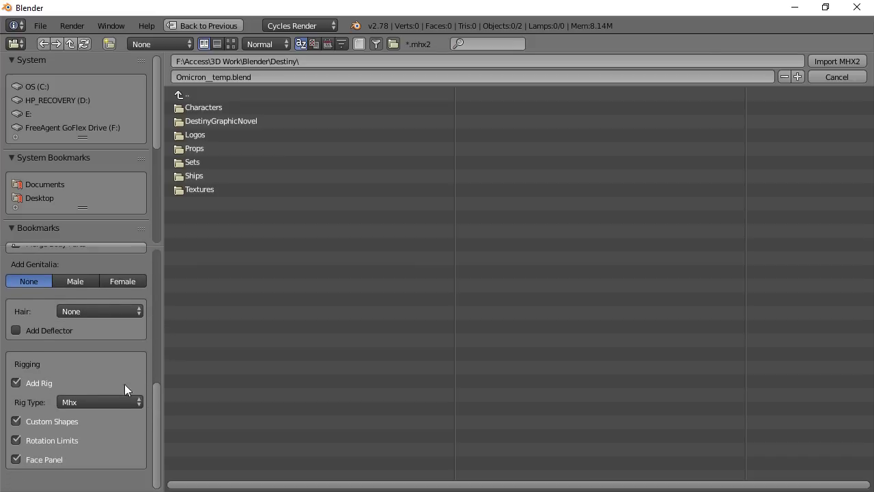
drag(154, 411, 162, 268)
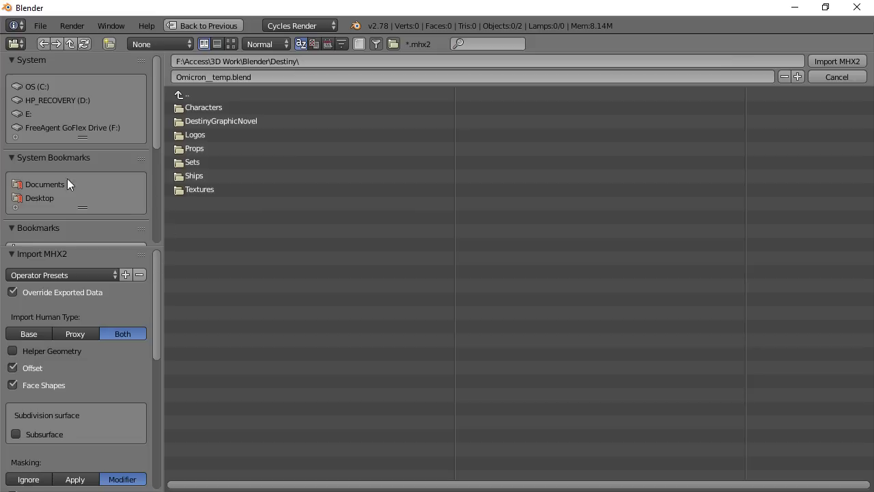
Browse to Documents > makehuman > v1 > exports and select TutorialTestGuy.mhx2
click(41, 183)
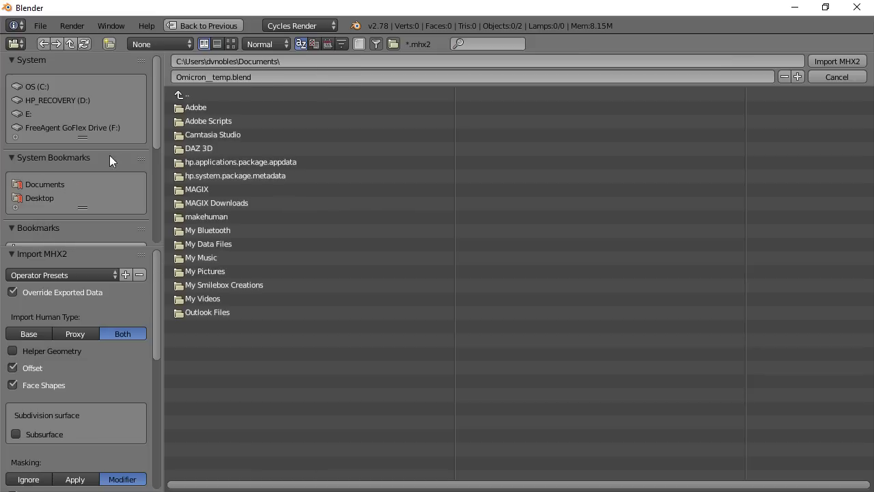
click(196, 217)
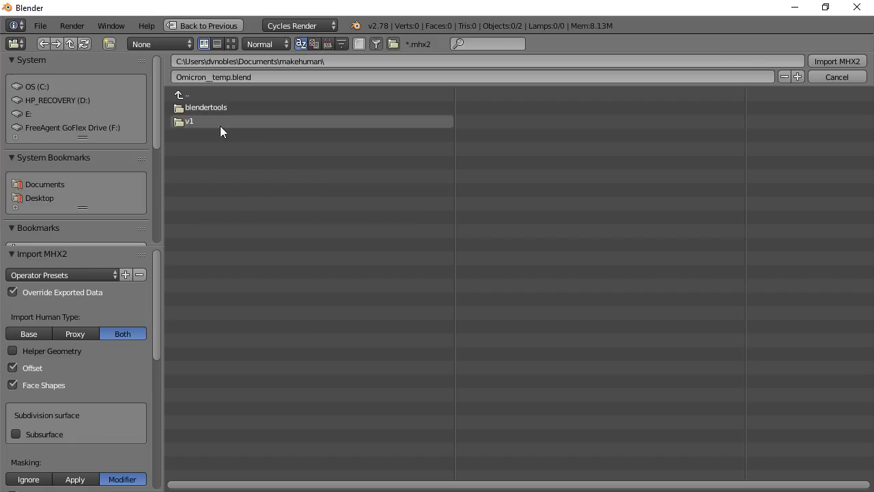
click(183, 121)
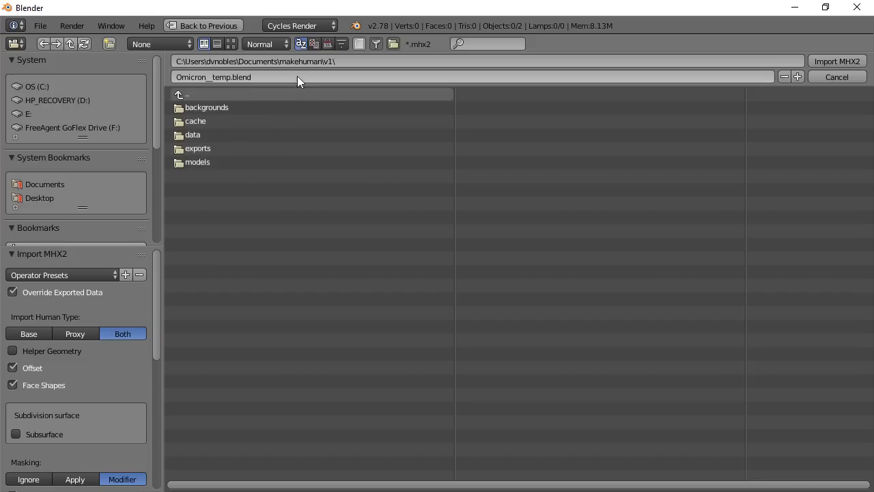
click(194, 149)
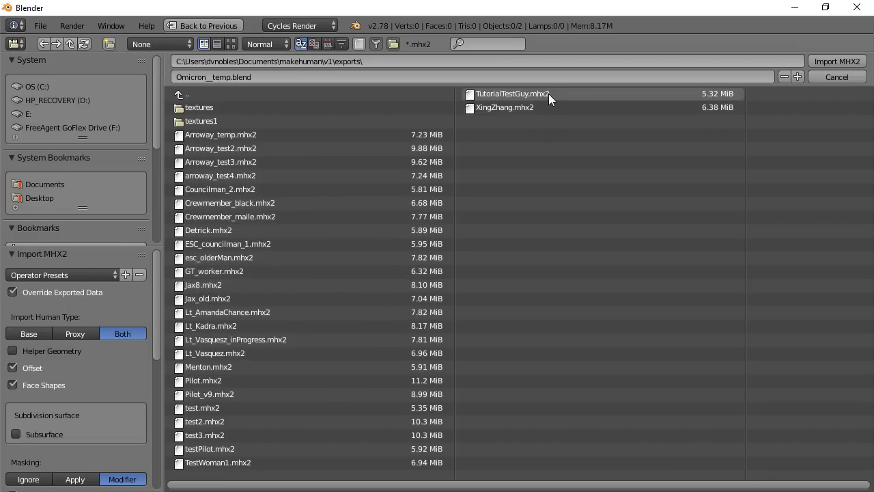
click(517, 94)
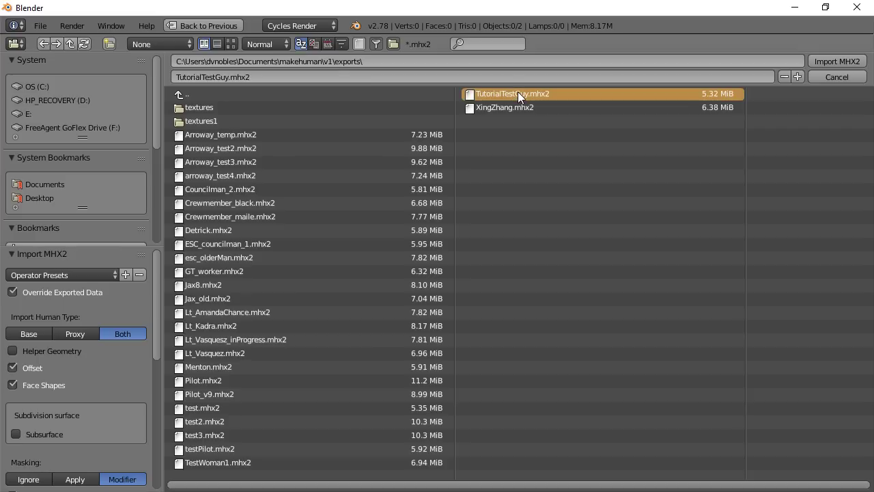
Import the chosen character file and frame him in a front view
click(822, 60)
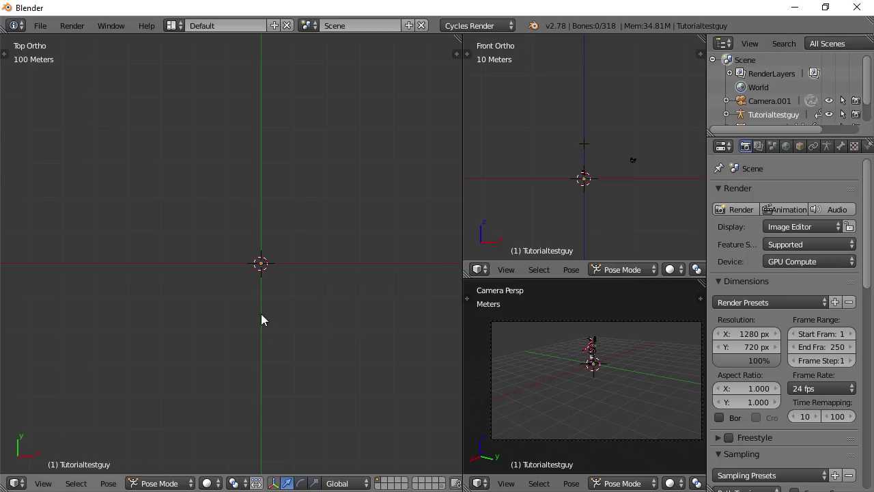
scroll(262, 312, up, 3)
ctrl+scroll(363, 318, left, 2)
ctrl+scroll(260, 308, right, 4)
shift+scroll(278, 321, up, 5)
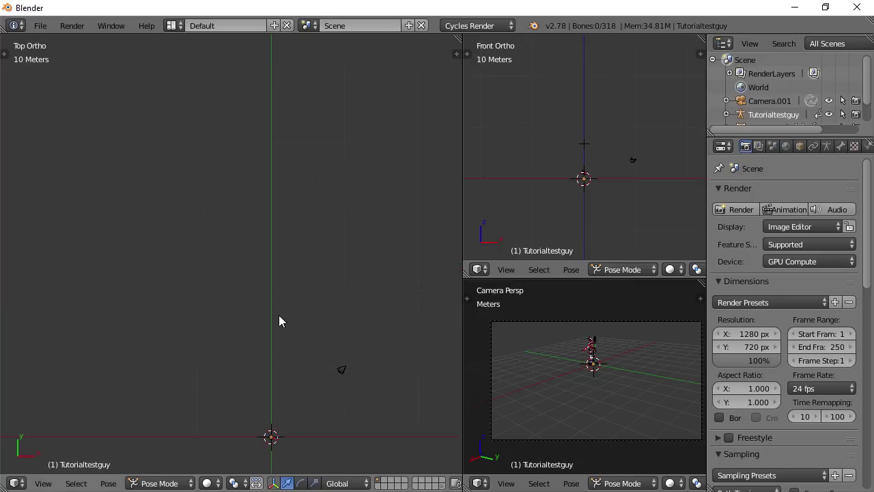
shift+scroll(277, 294, down, 4)
scroll(274, 246, up, 1)
shift+scroll(272, 229, down, 2)
scroll(328, 213, up, 2)
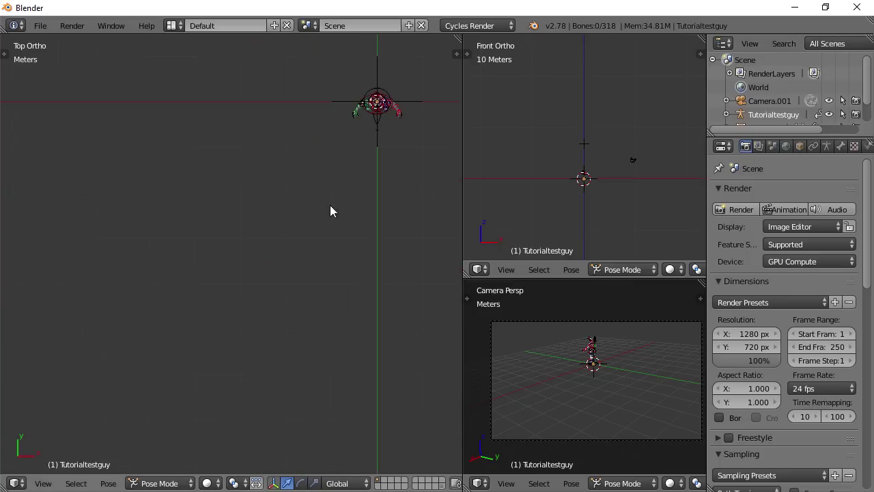
shift+middle_drag(361, 177, 225, 318)
scroll(232, 314, up, 6)
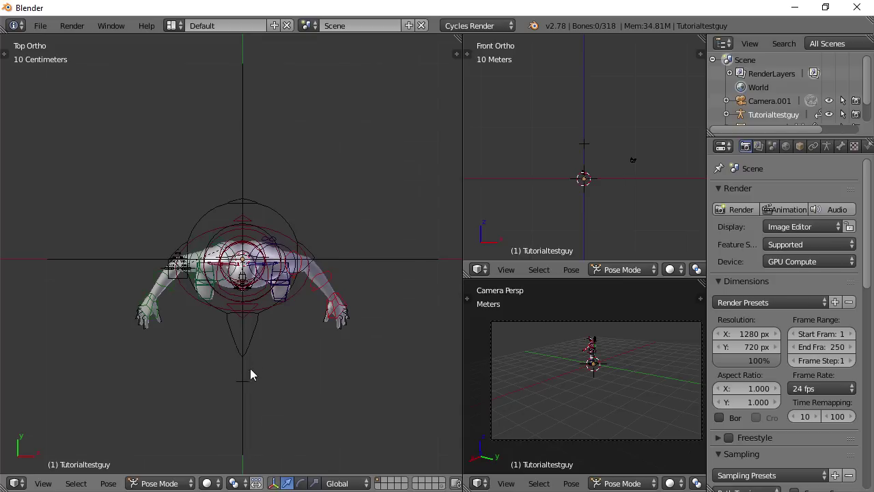
key(KP_1)
shift+middle_drag(248, 218, 267, 253)
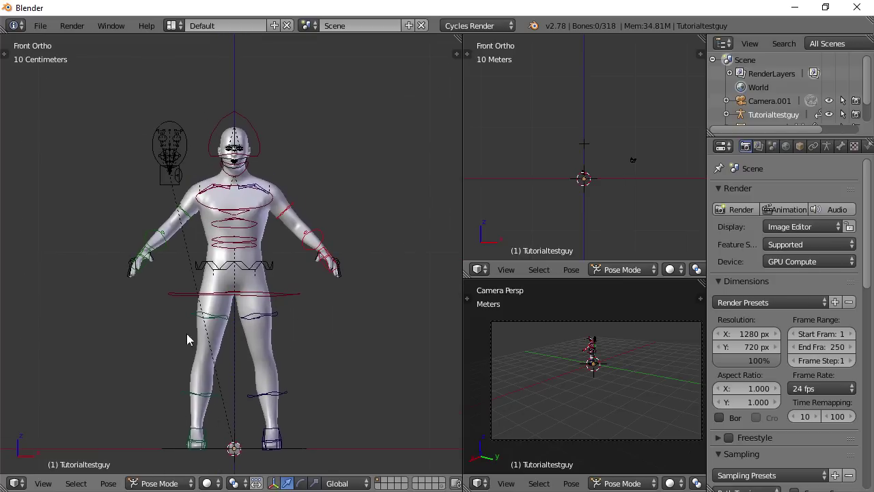
scroll(283, 357, up, 3)
Rotate upper_arm.fk.L down in two passes so the arm hangs at his side
right_click(338, 171)
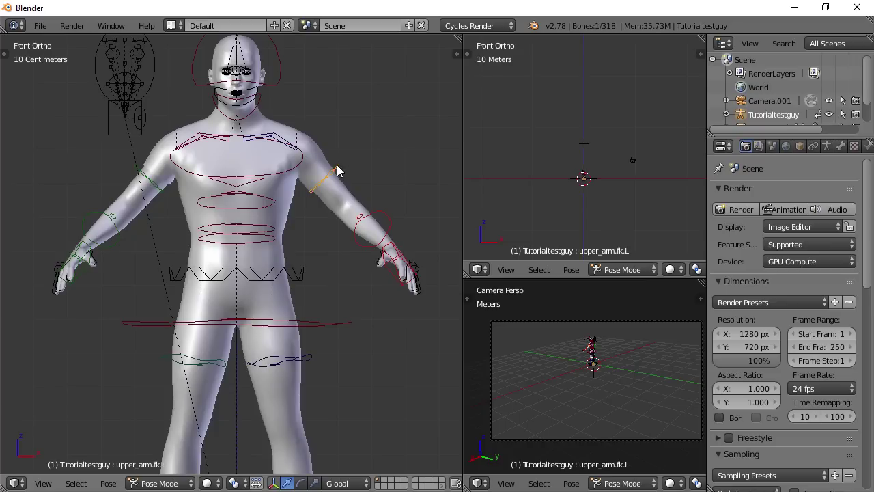
key(r)
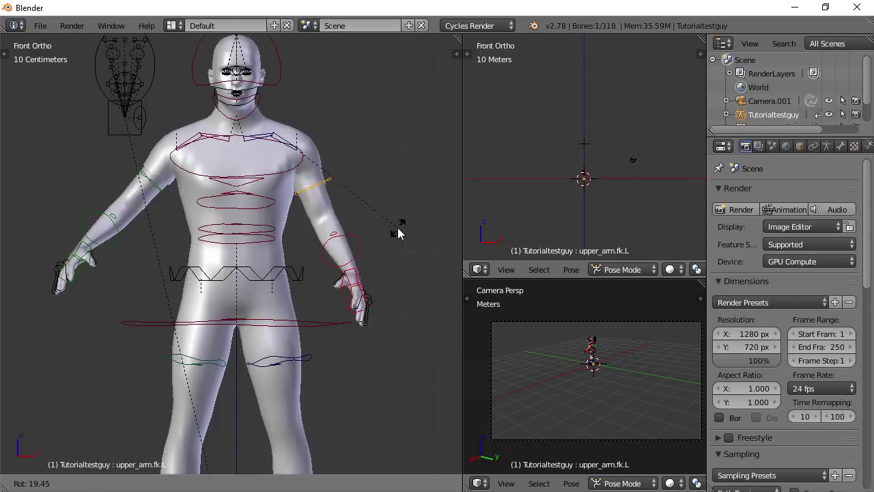
click(408, 205)
middle_drag(402, 216, 314, 249)
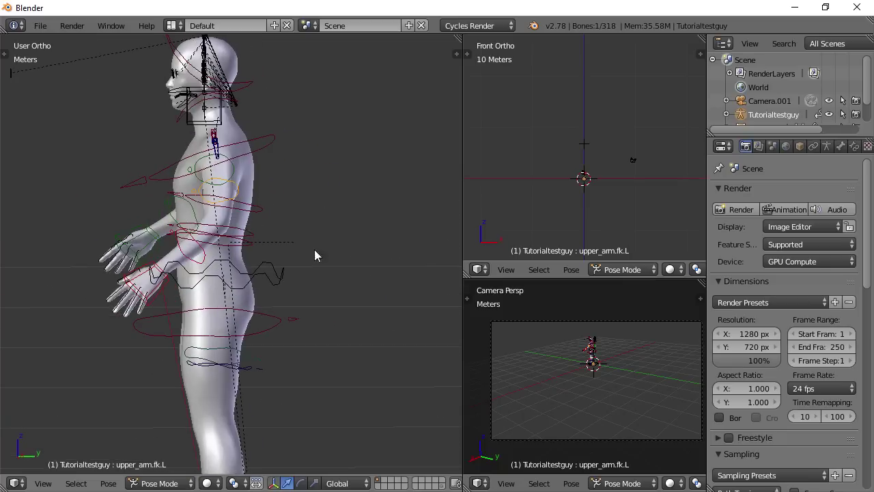
key(r)
click(275, 271)
Curl the index.L finger bone with two successive rotations
middle_drag(153, 254, 246, 260)
scroll(301, 288, up, 2)
shift+middle_drag(399, 340, 318, 259)
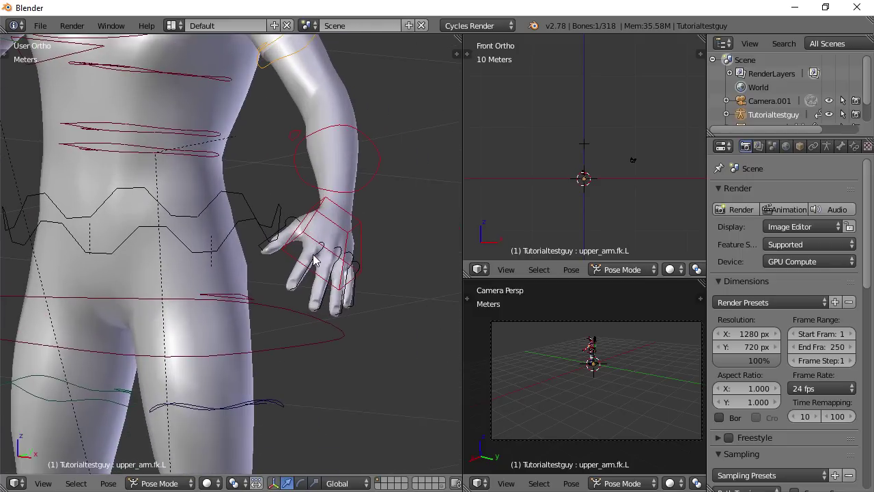
right_click(319, 257)
key(r)
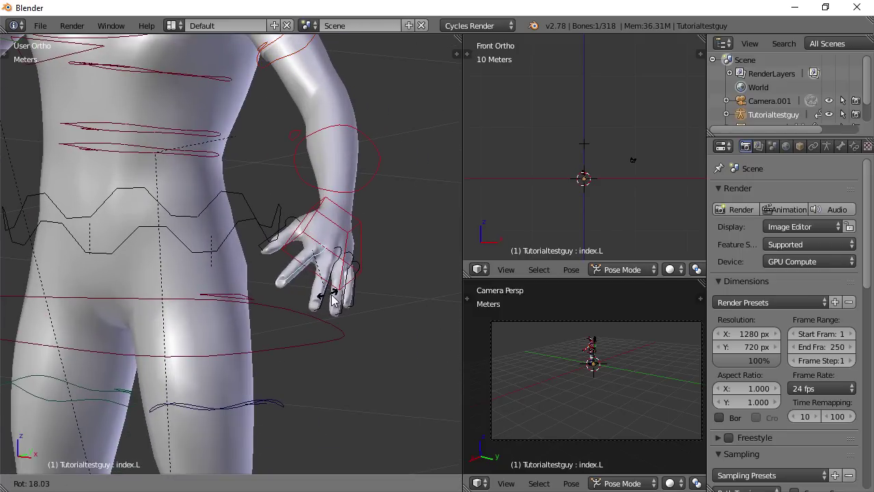
click(307, 286)
scroll(312, 301, up, 1)
middle_drag(311, 301, 278, 220)
key(r)
click(365, 211)
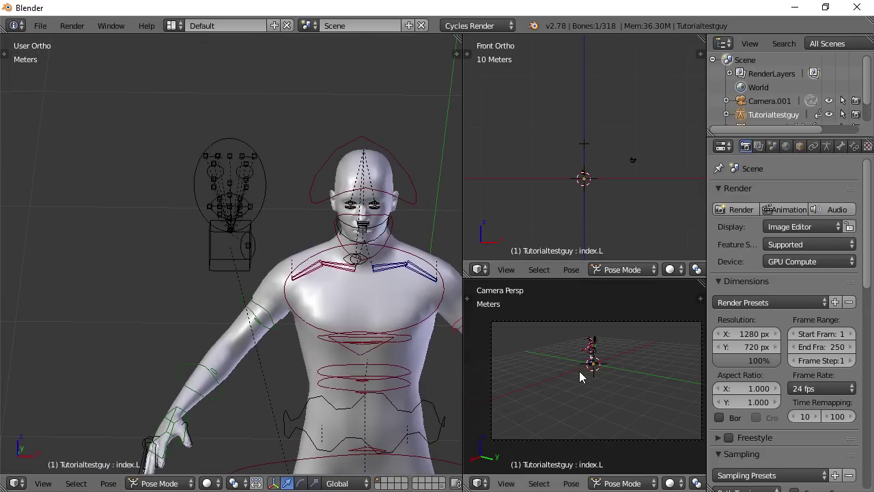
Orbit and zoom the lower-right Camera Persp view onto the character's head and shoulders
middle_drag(578, 294, 649, 354)
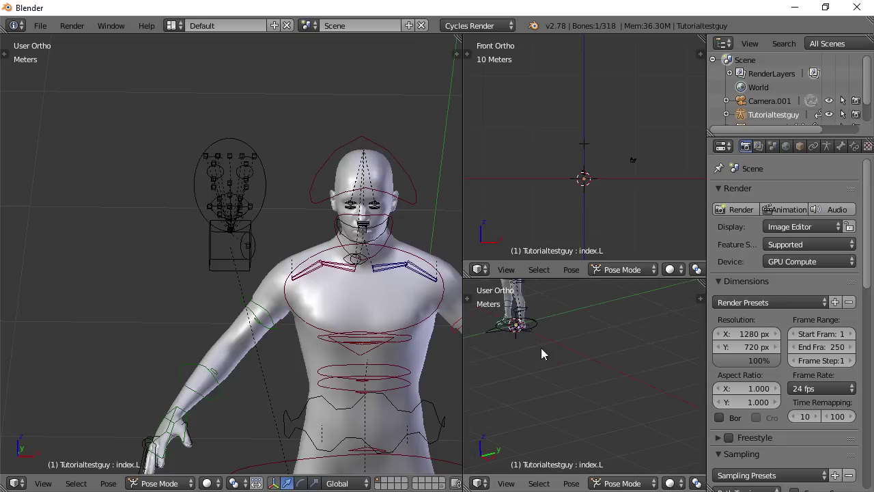
scroll(541, 349, down, 3)
middle_drag(541, 350, 596, 406)
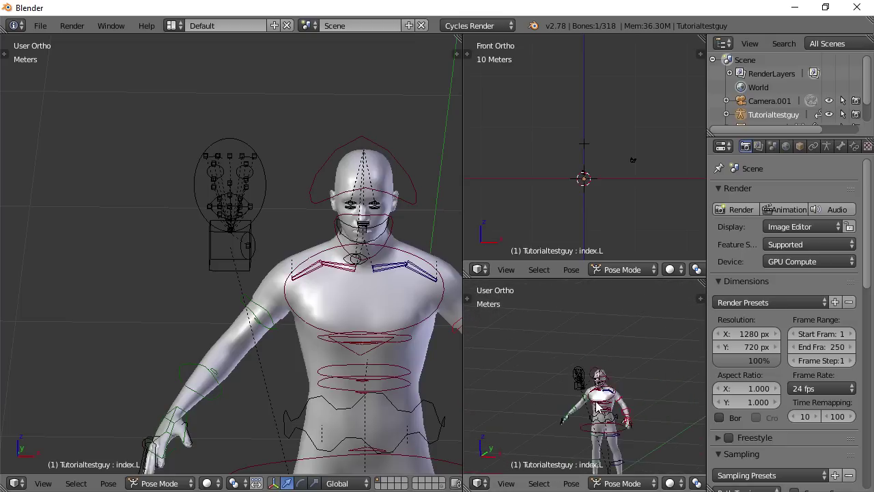
scroll(596, 406, up, 5)
shift+middle_drag(504, 361, 554, 354)
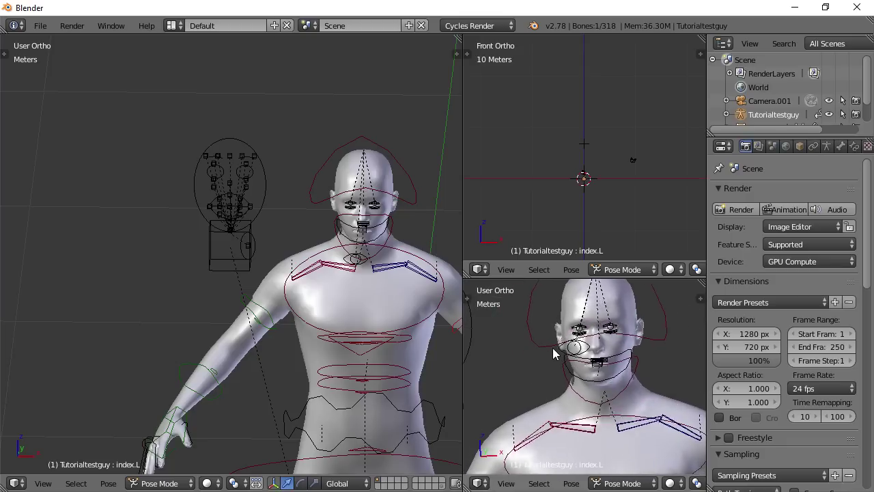
scroll(562, 357, up, 6)
Centre and tilt the face close-up, and widen the right-hand viewports
shift+middle_drag(581, 401, 588, 403)
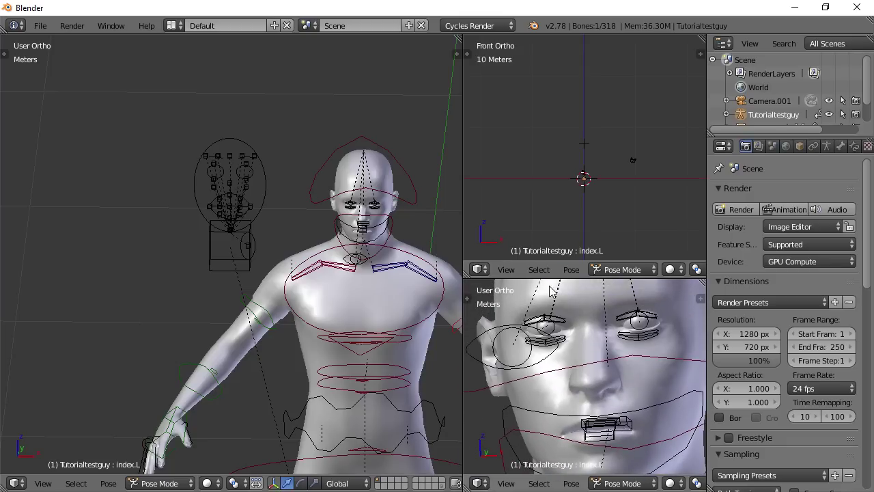
drag(463, 356, 360, 354)
middle_drag(565, 362, 564, 401)
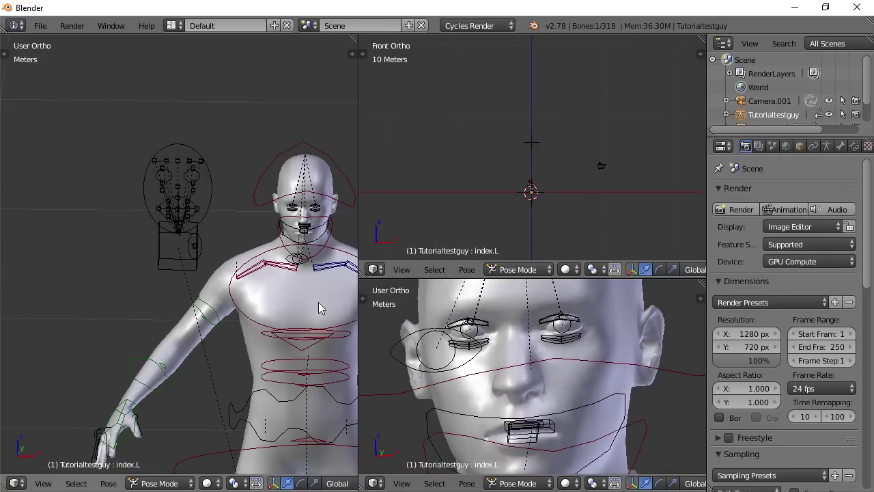
Zoom the left view onto the face control panel
middle_drag(285, 270, 275, 242)
scroll(235, 241, up, 5)
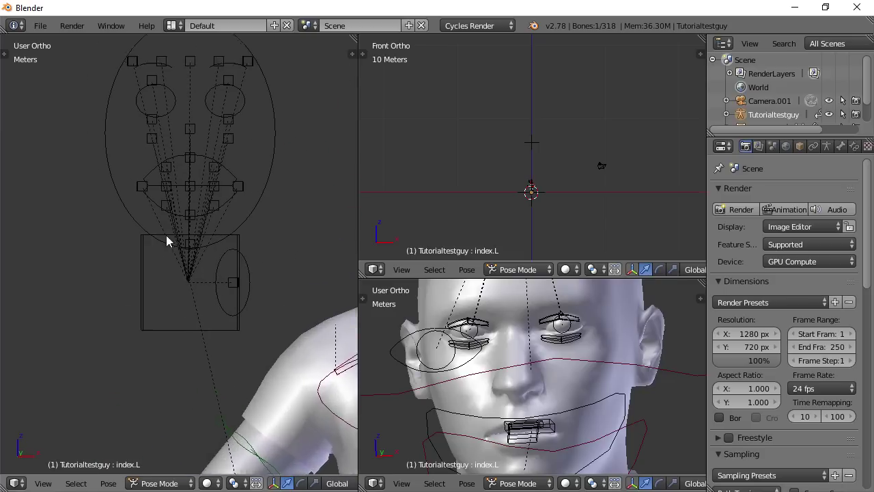
shift+middle_drag(166, 235, 208, 343)
scroll(208, 343, up, 2)
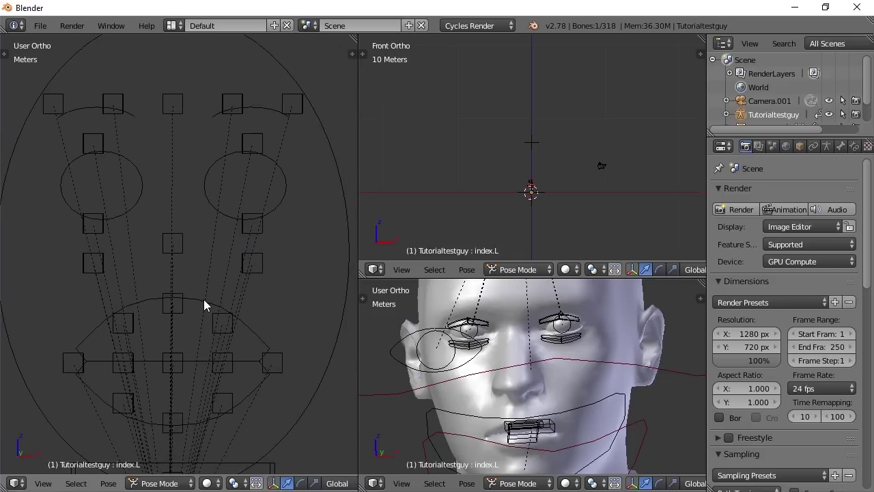
right_click(204, 301)
shift+middle_drag(222, 310, 226, 272)
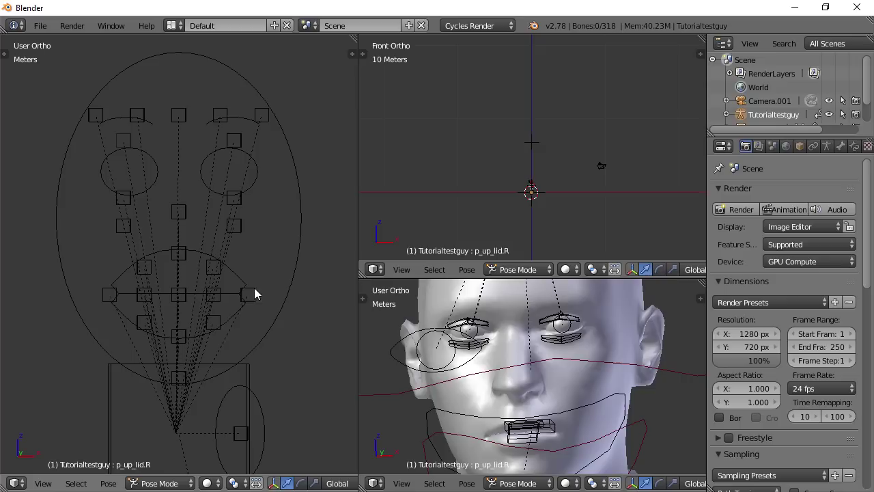
Slide p_mouth_out.L outward and up, then return it to its start
right_click(253, 288)
drag(303, 295, 333, 297)
mouse_move(279, 243)
mouse_down()
mouse_move(278, 202)
mouse_move(283, 243)
mouse_up()
drag(332, 293, 298, 289)
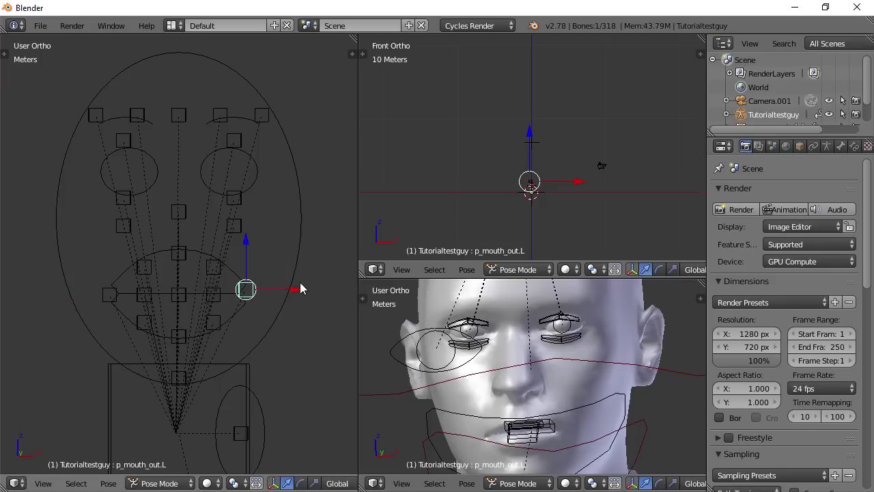
Select all four brow controls and move them together along the Z arrow
right_click(219, 112)
shift+right_click(260, 107)
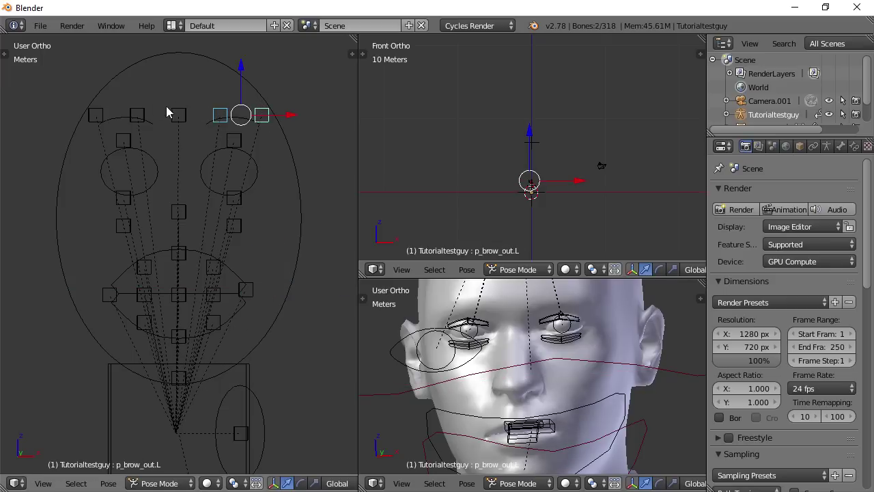
shift+right_click(137, 109)
shift+right_click(97, 108)
drag(177, 67, 179, 86)
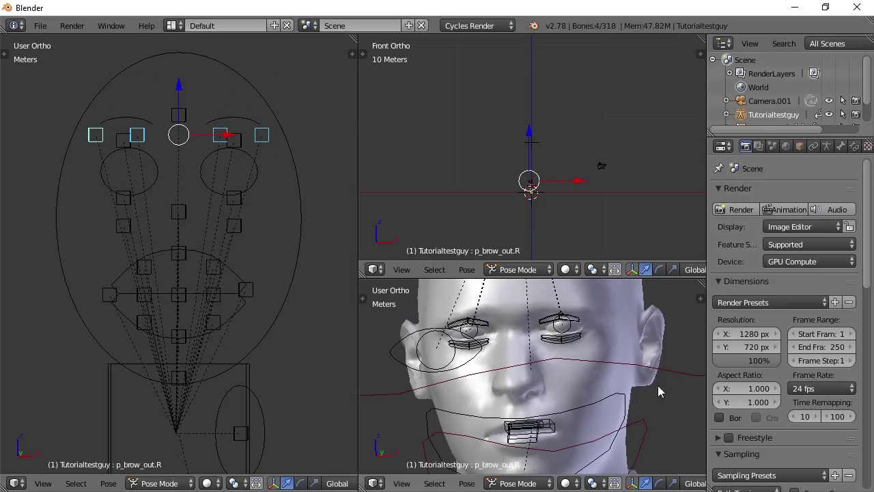
scroll(563, 383, up, 5)
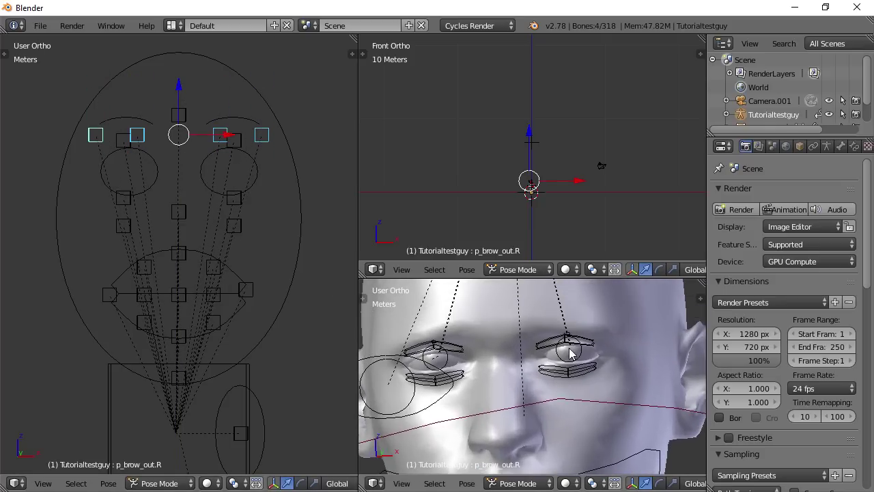
Rotate both upper eyelid bones to close the upper lids
right_click(587, 341)
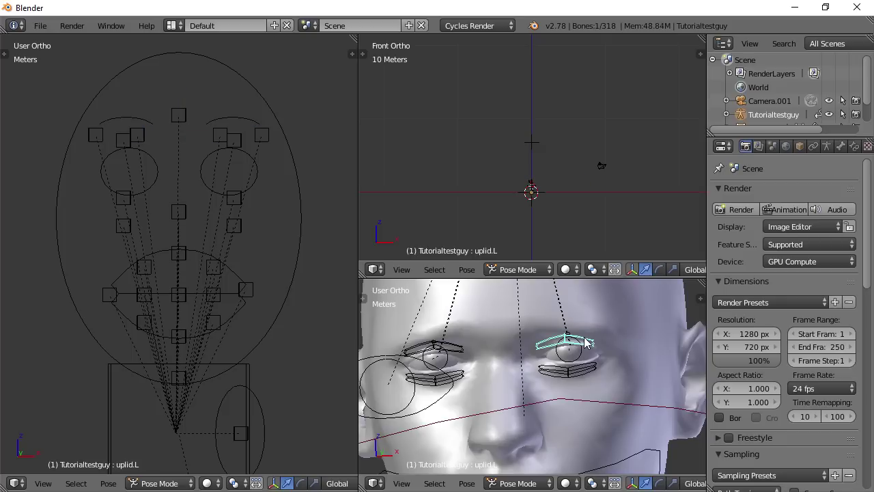
shift+right_click(456, 348)
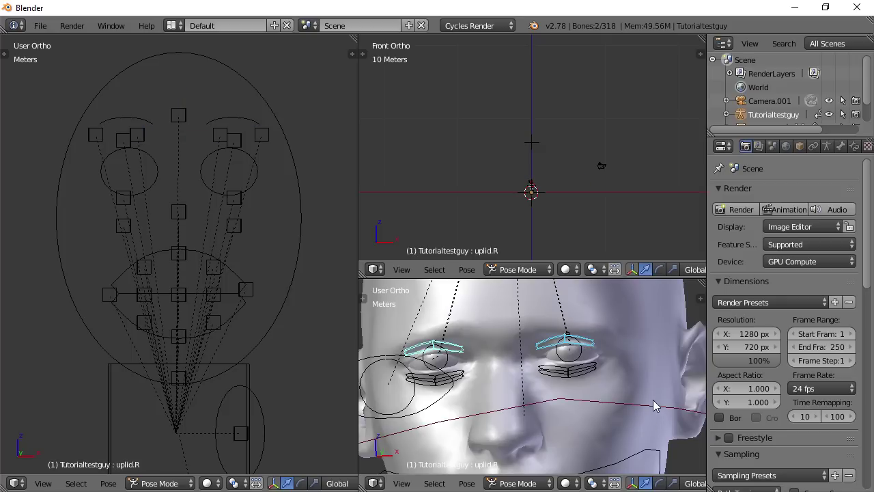
key(r)
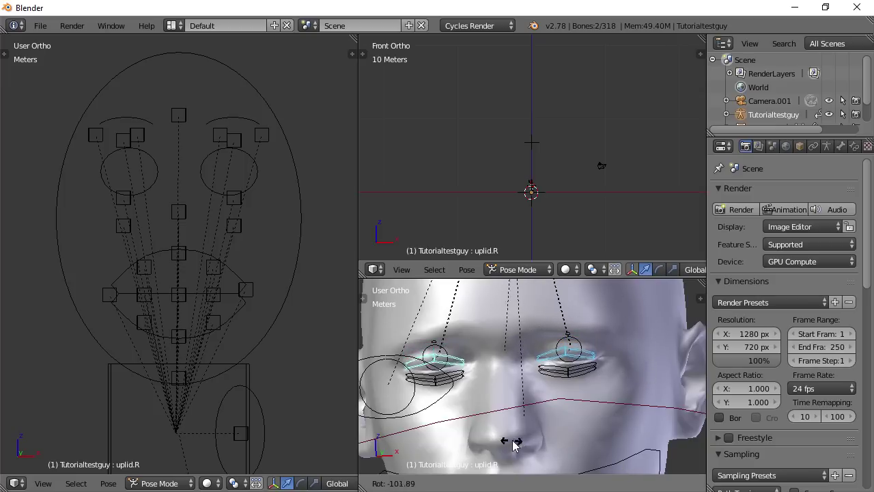
click(546, 461)
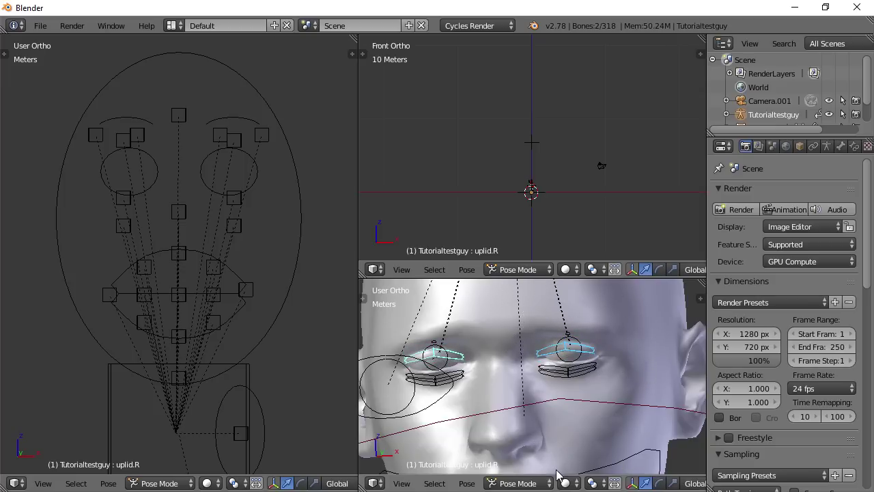
Rotate both lower eyelid bones, then deselect all bones
right_click(586, 375)
shift+right_click(462, 385)
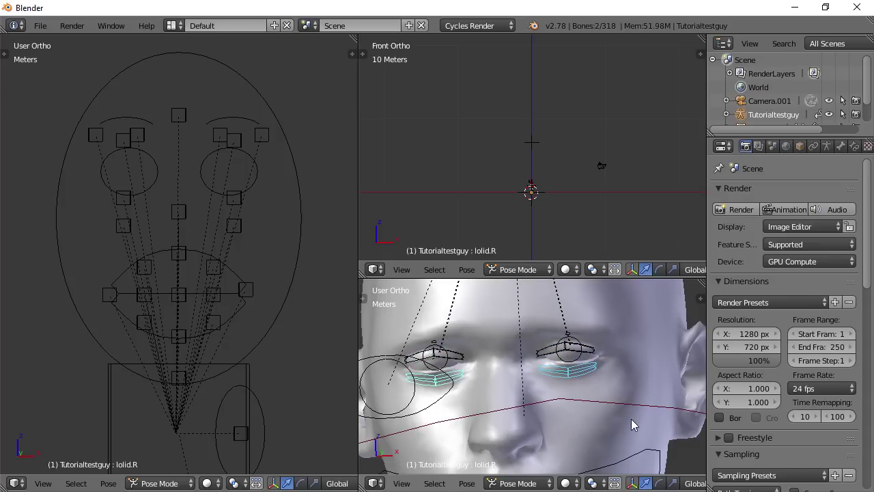
key(r)
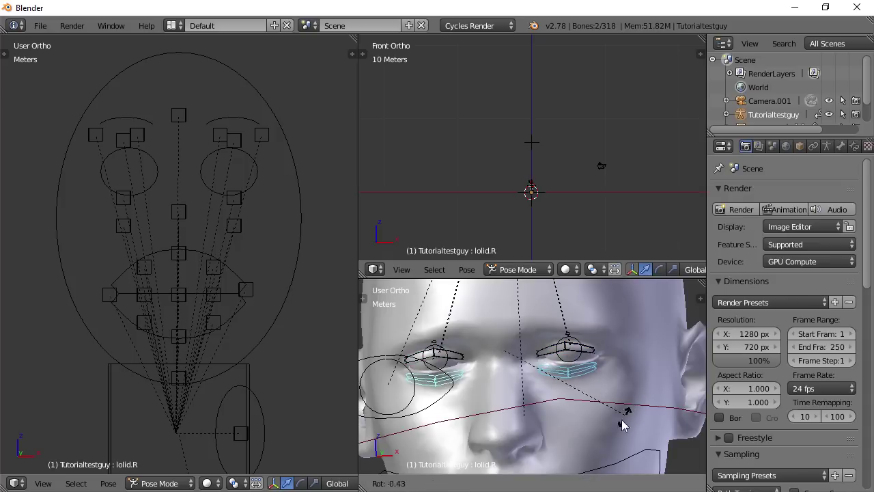
click(522, 424)
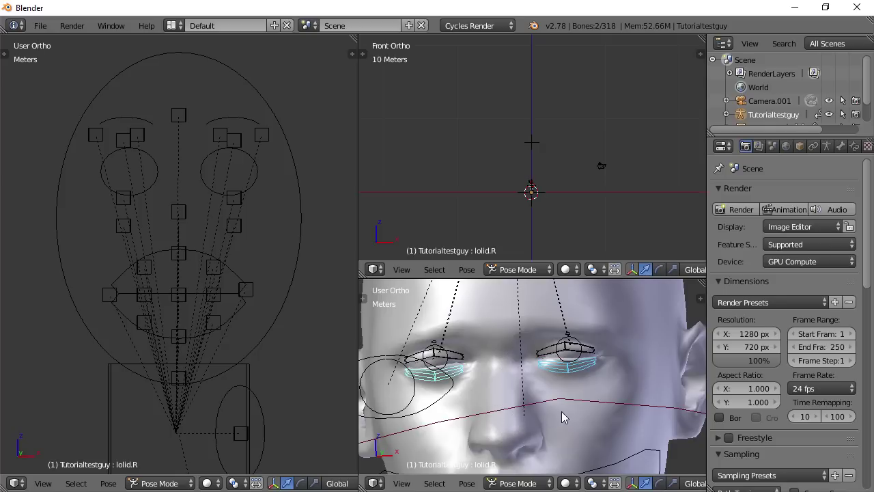
key(a)
scroll(562, 410, down, 2)
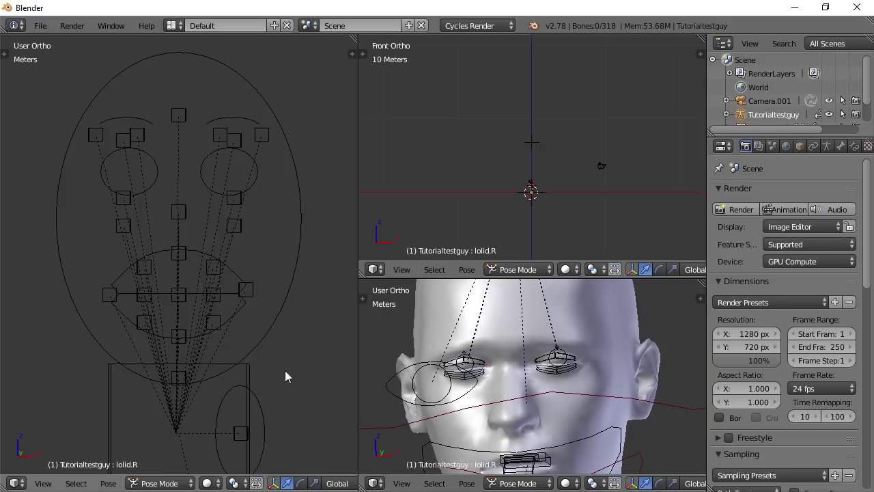
right_click(183, 374)
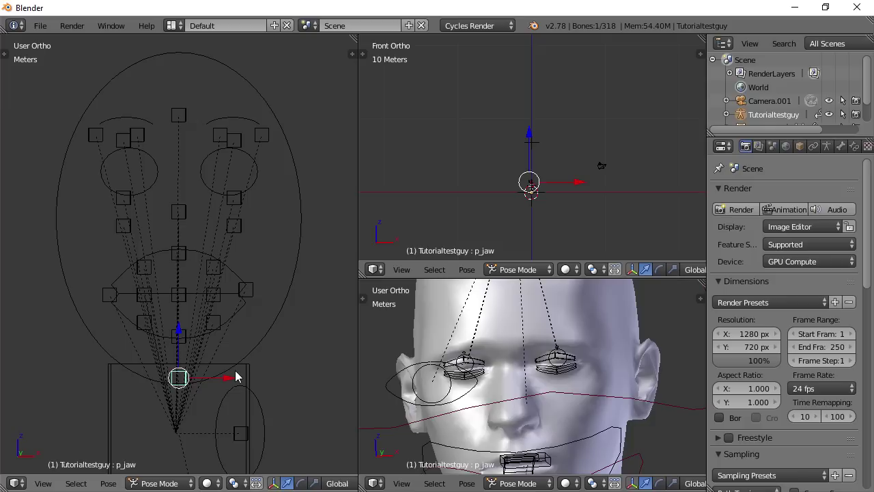
shift+middle_drag(235, 377, 234, 304)
key(g)
key(z)
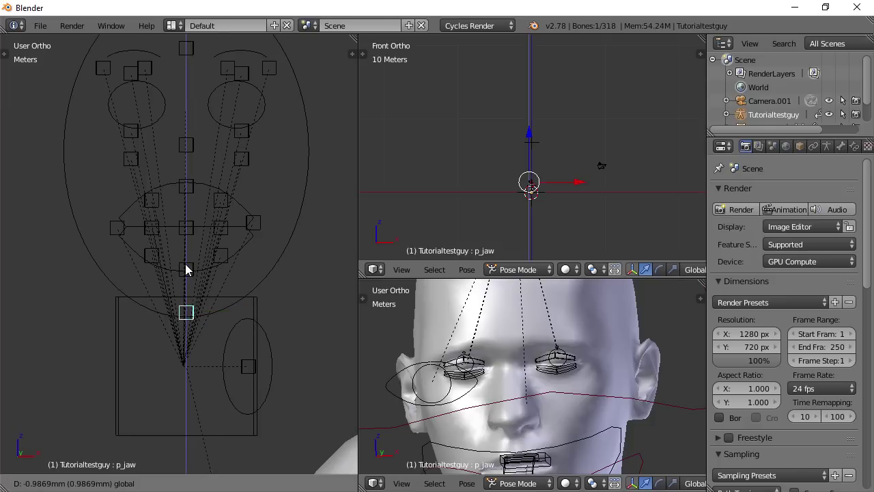
click(185, 269)
middle_drag(478, 372, 504, 348)
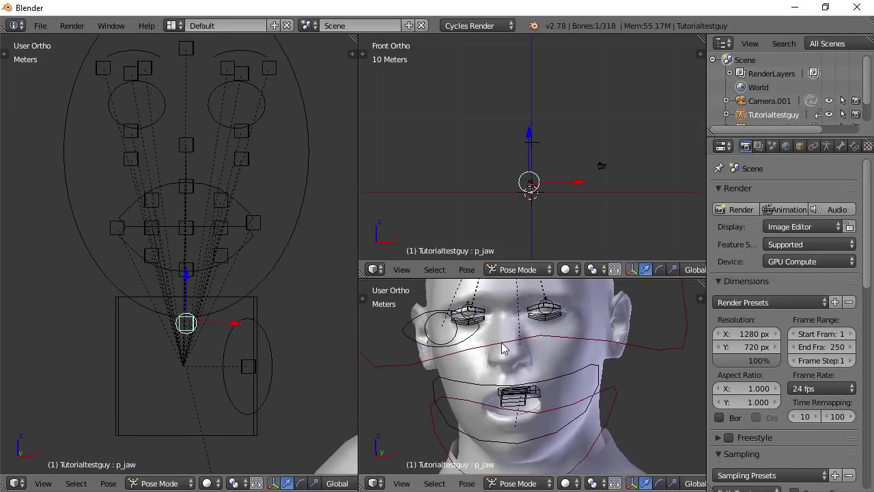
key(g)
key(z)
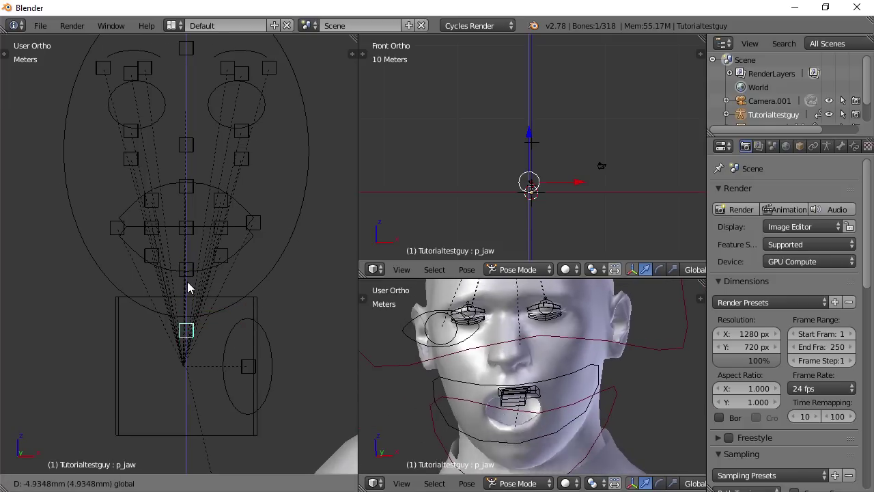
right_click(187, 277)
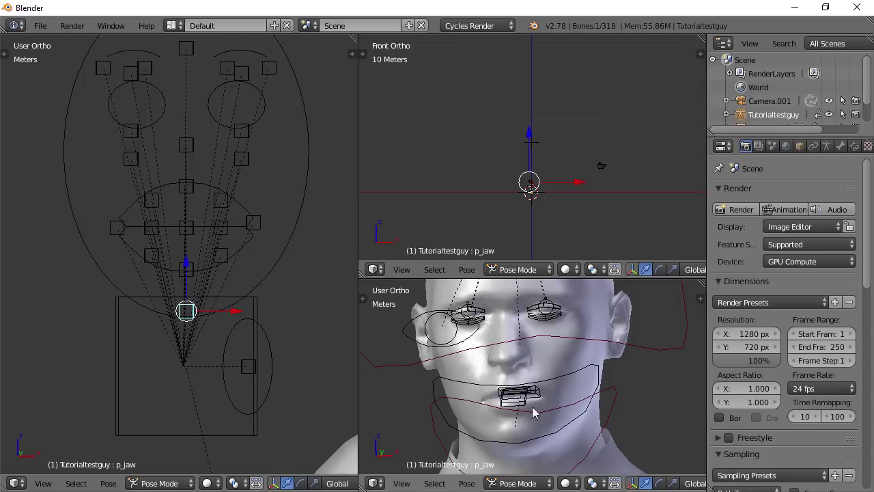
mouse_move(534, 412)
middle_down()
mouse_move(579, 407)
mouse_move(529, 399)
middle_up()
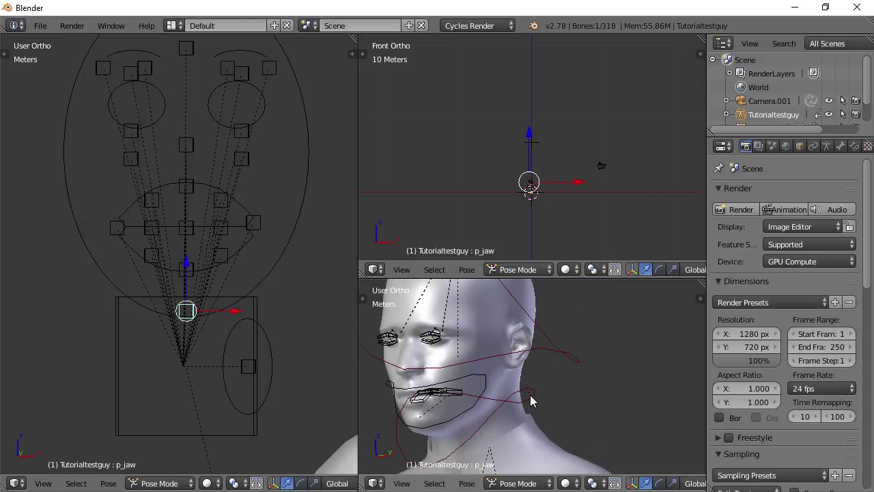
right_click(472, 405)
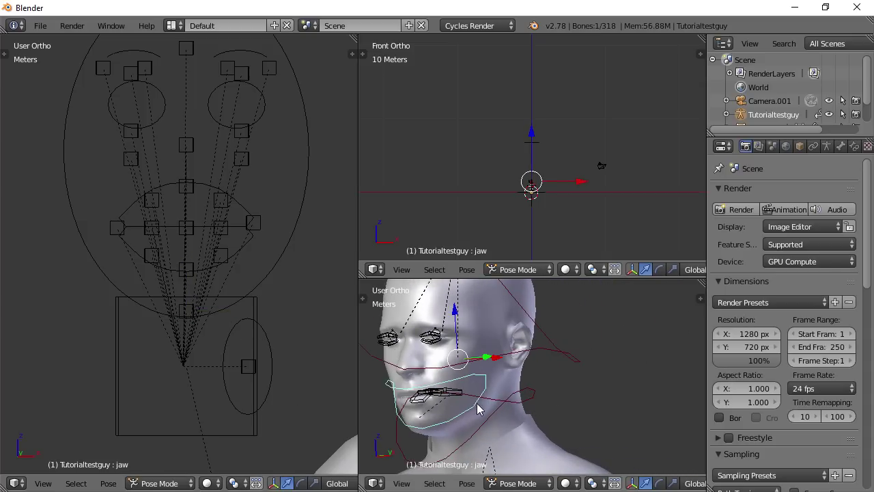
key(KP_Decimal)
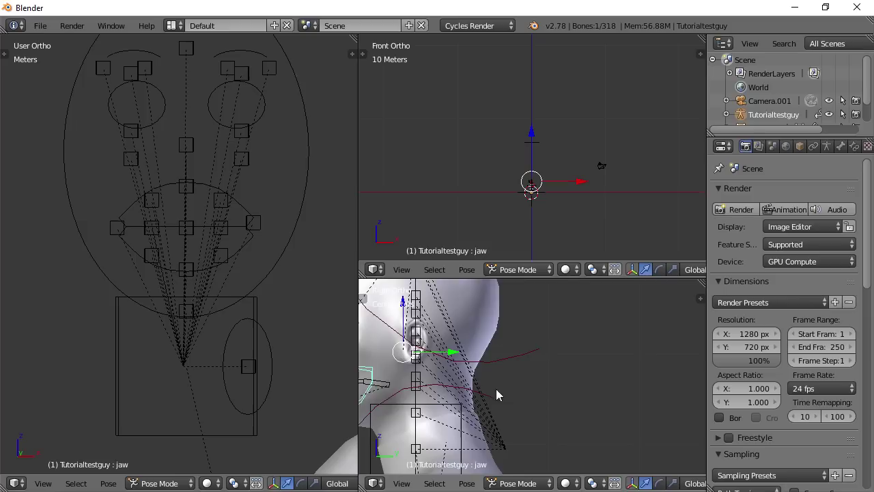
key(KP_3)
key(r)
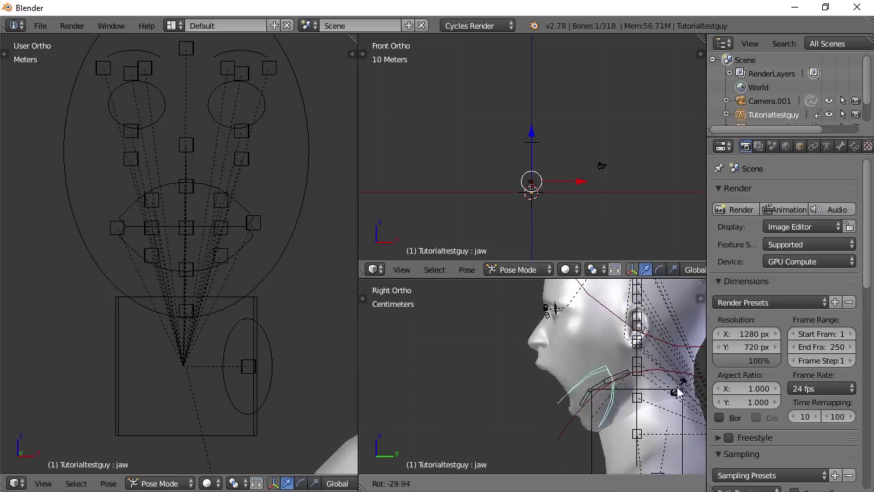
key(Escape)
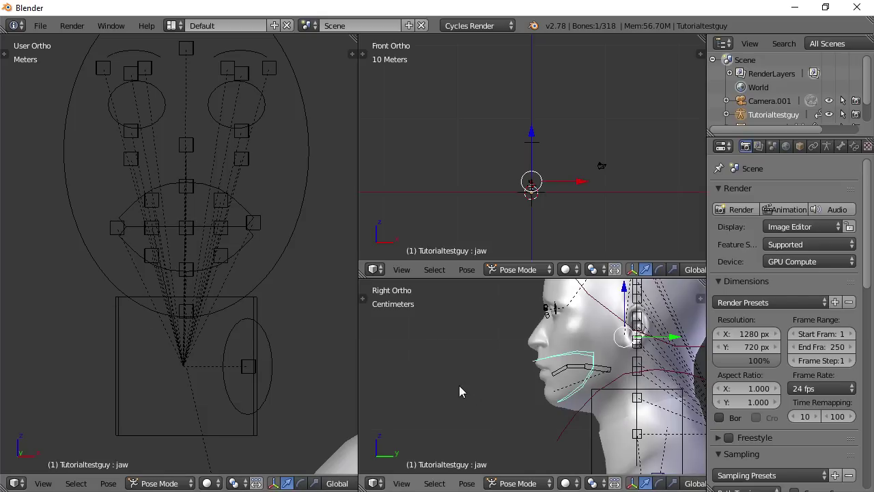
middle_drag(459, 385, 567, 381)
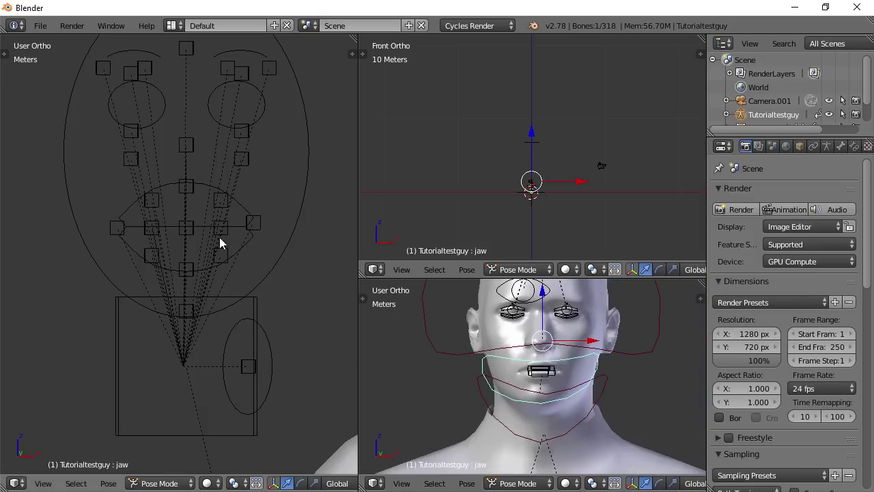
shift+middle_drag(215, 239, 206, 300)
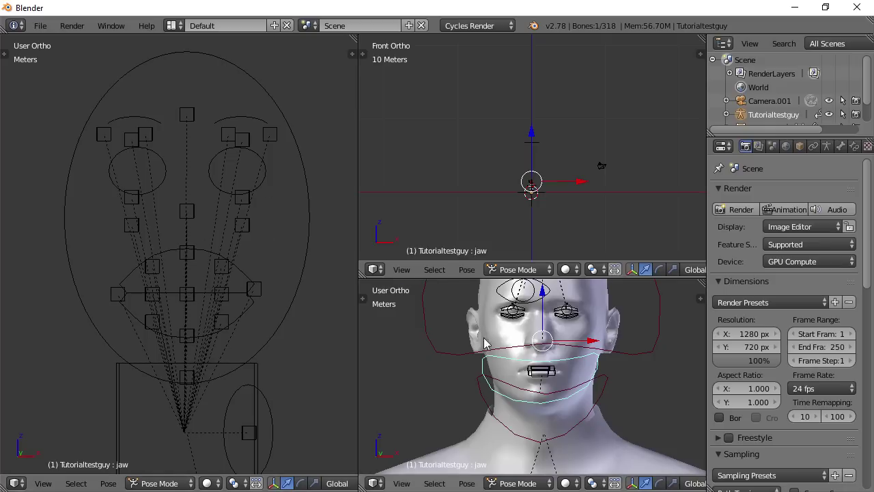
Zoom and orbit the lower view to a three-quarter angle of the character
scroll(552, 380, down, 2)
middle_drag(586, 374, 540, 400)
scroll(557, 384, up, 2)
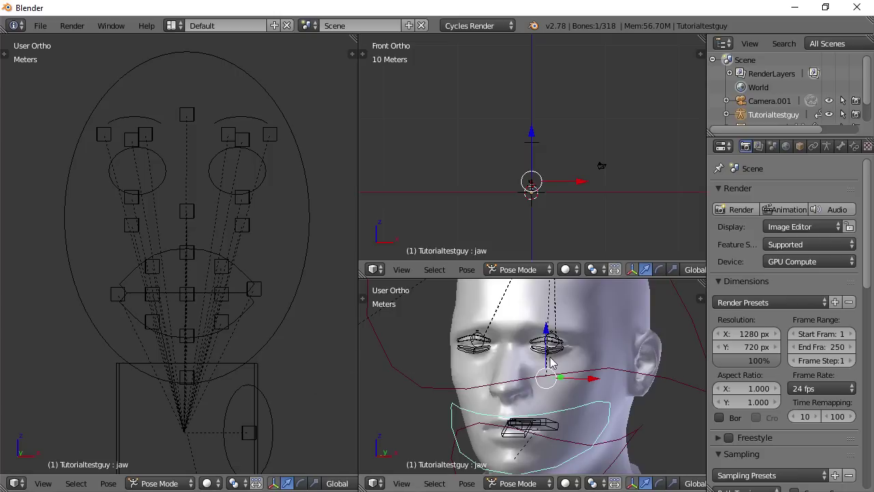
scroll(150, 300, down, 2)
scroll(220, 327, up, 2)
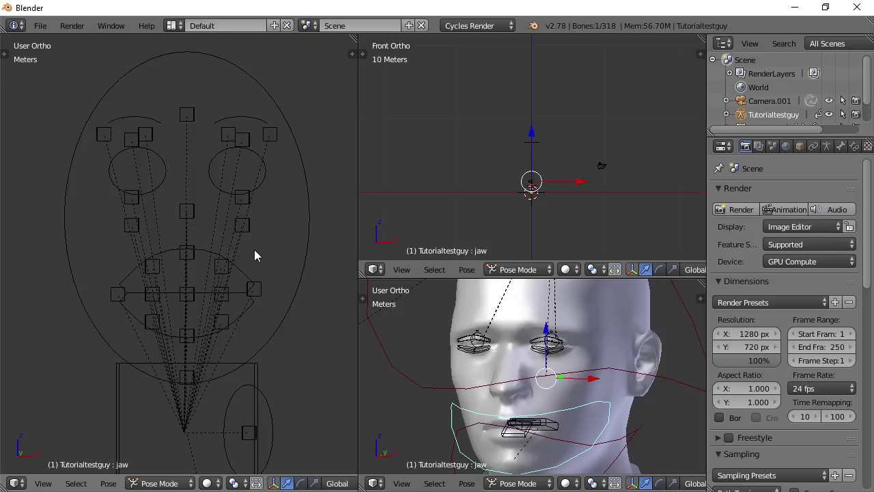
scroll(254, 255, down, 1)
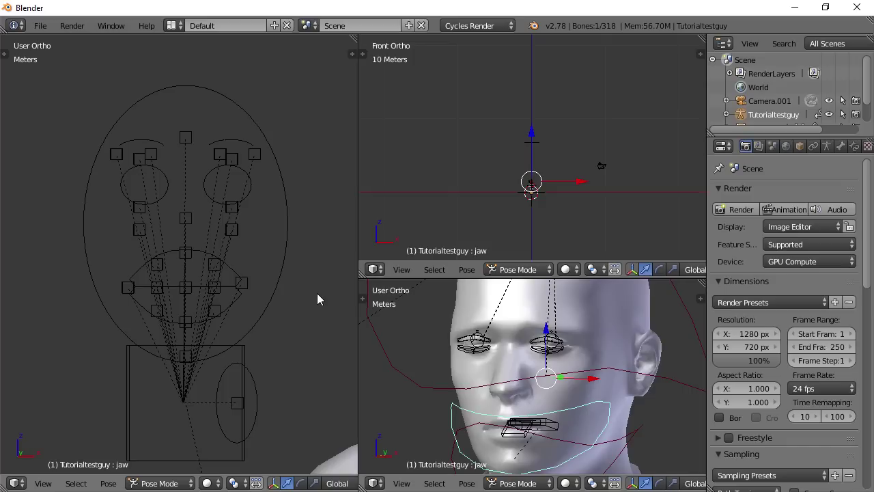
Show the Tool Shelf, browse the MHX2 Runtime panels, then hide the shelf
key(t)
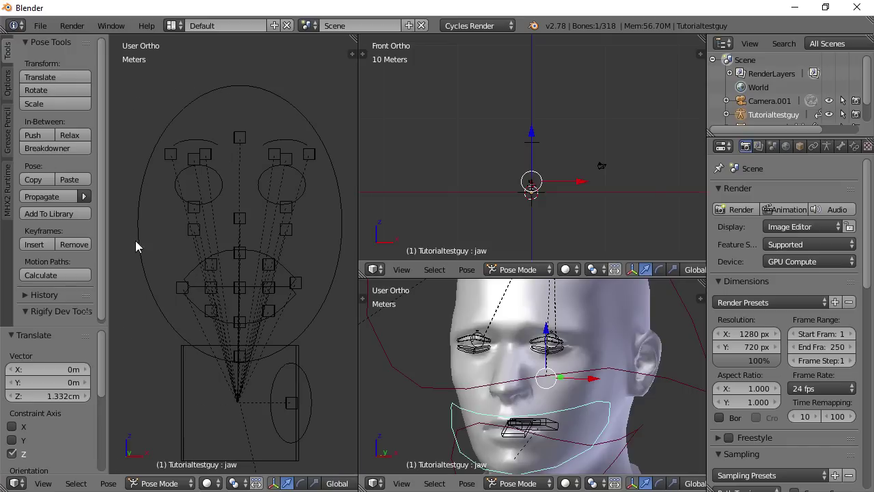
click(8, 198)
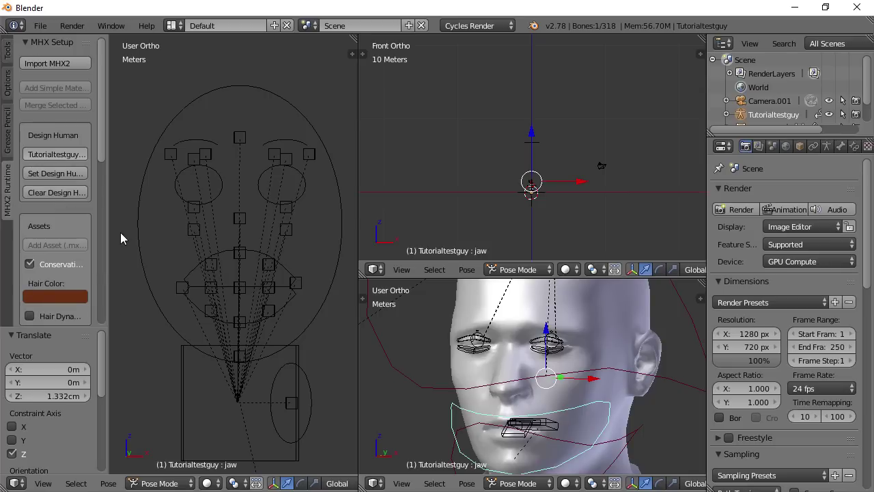
drag(104, 150, 102, 185)
key(t)
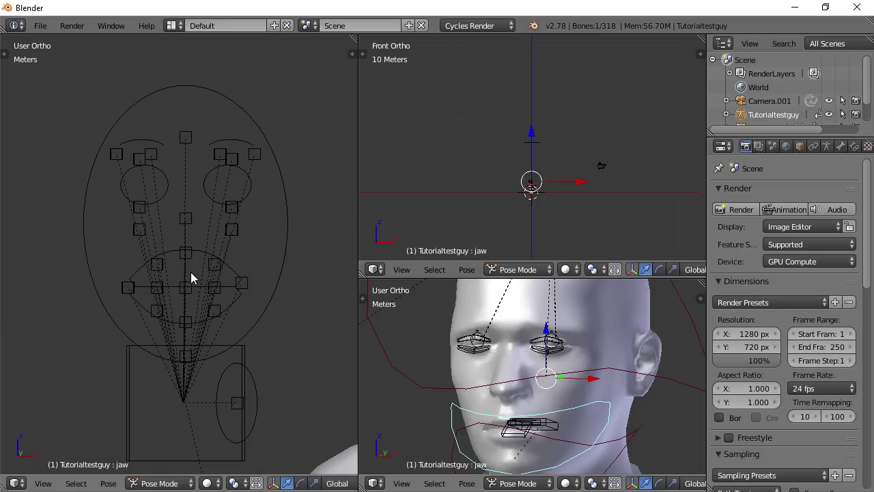
Toggle the view properties panel off again and re-zoom the face rig view
key(n)
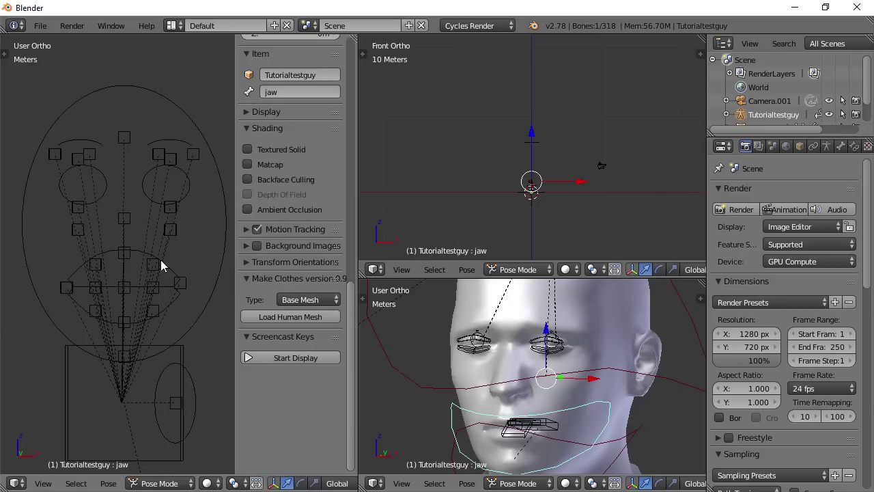
key(n)
scroll(160, 253, down, 1)
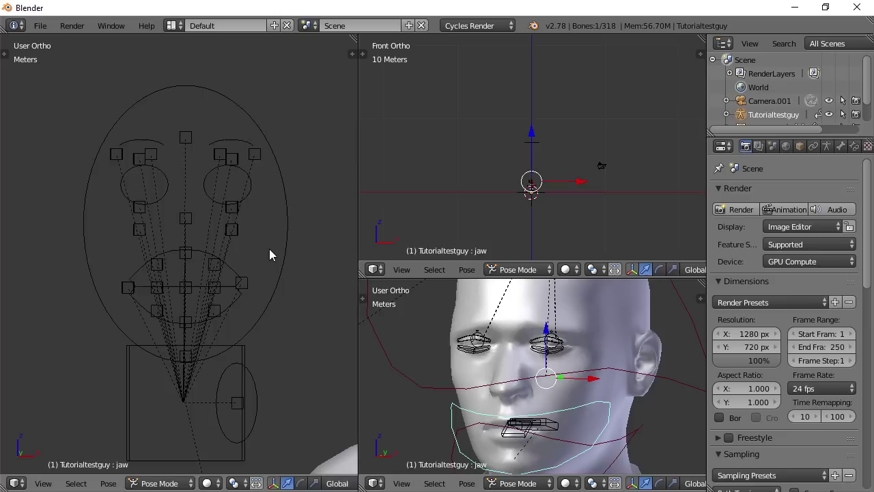
scroll(160, 296, down, 3)
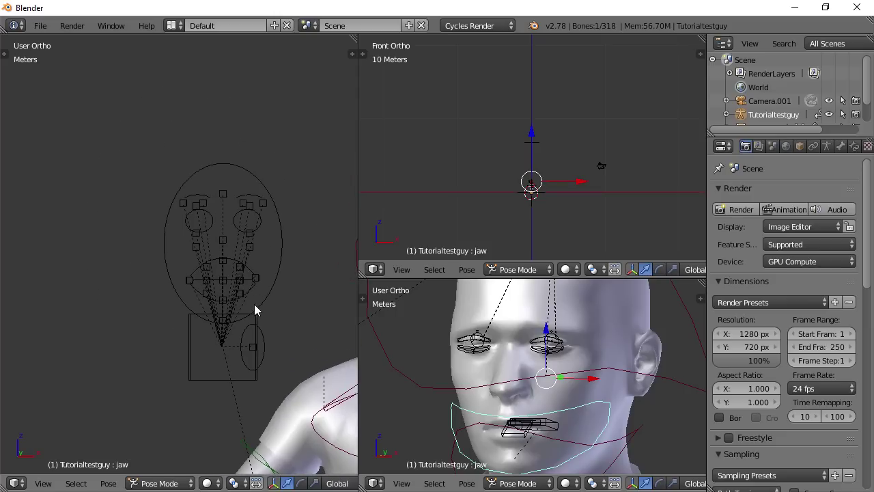
scroll(254, 304, up, 4)
shift+middle_drag(291, 283, 243, 279)
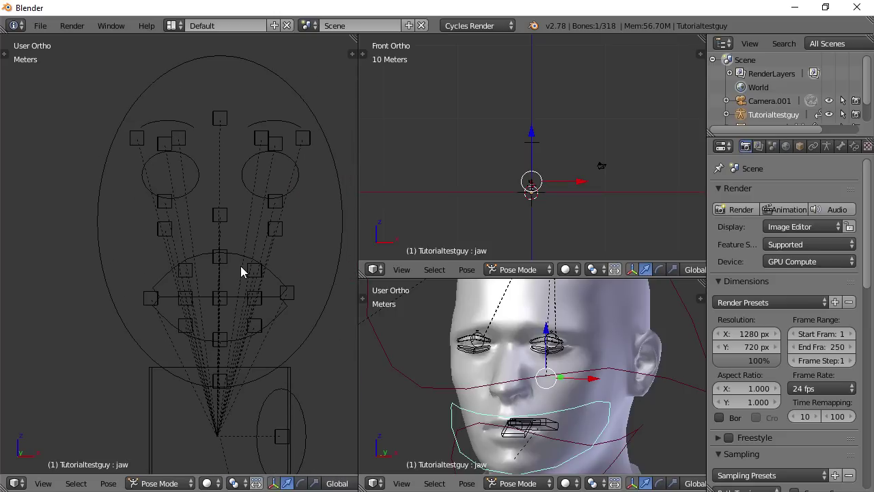
scroll(241, 265, down, 2)
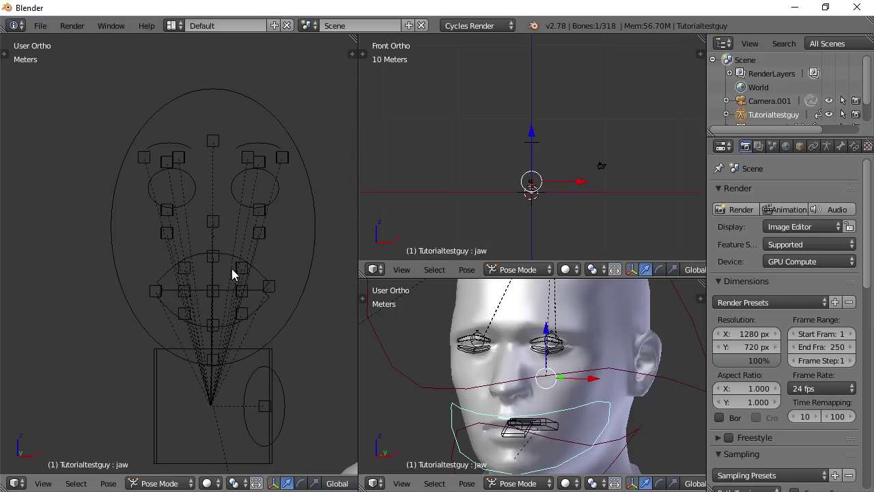
scroll(231, 269, up, 2)
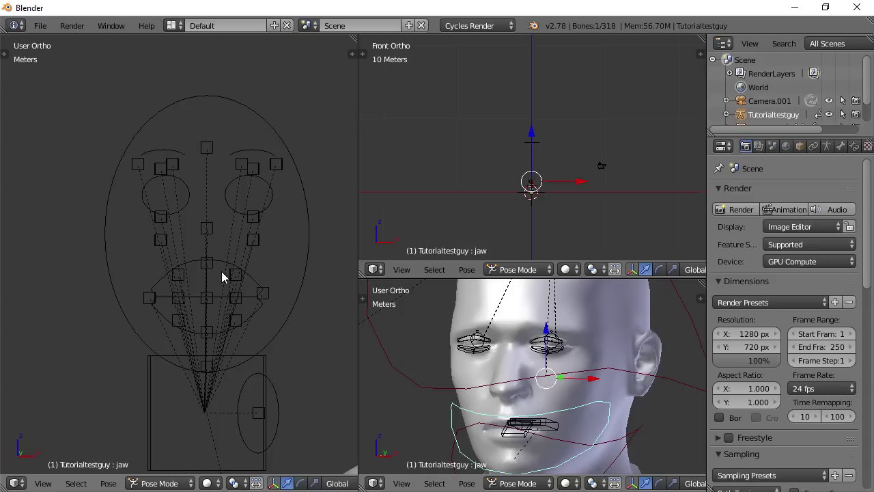
scroll(235, 254, down, 5)
Centre the full body and rotate upper_arm.fk.L down toward the hip
shift+middle_drag(260, 269, 159, 244)
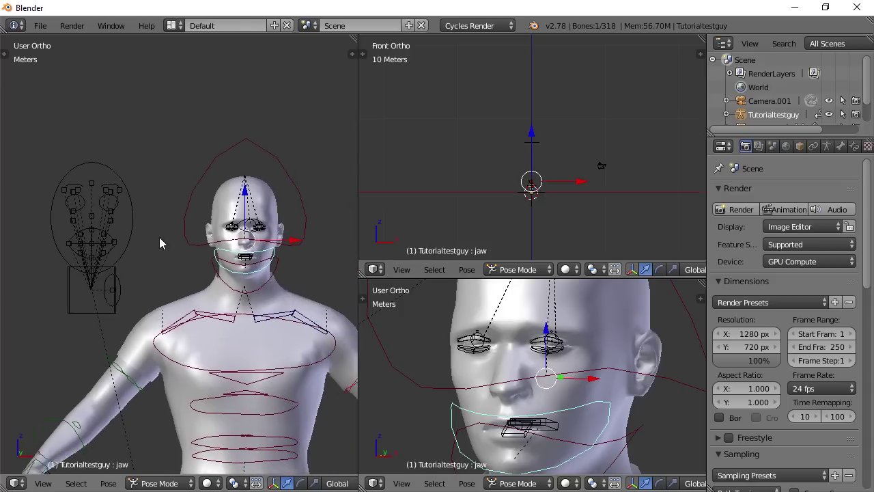
scroll(193, 194, up, 2)
scroll(238, 269, down, 2)
shift+middle_drag(238, 269, 235, 236)
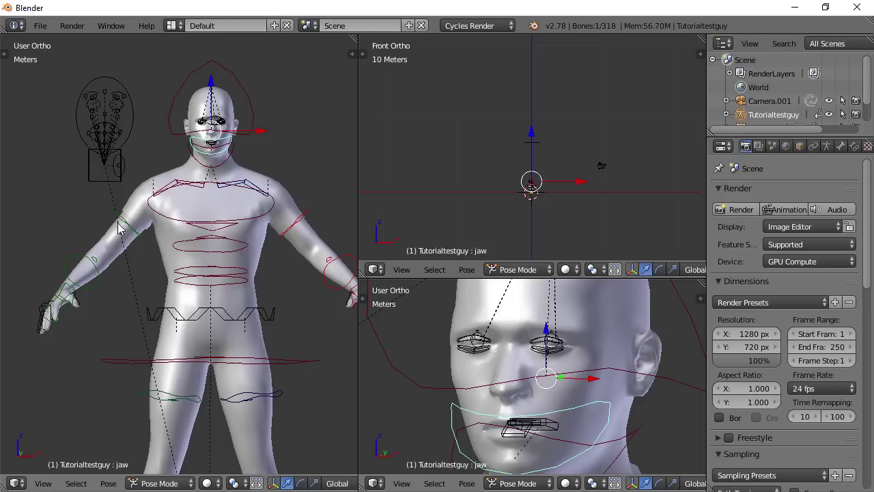
right_click(306, 220)
key(r)
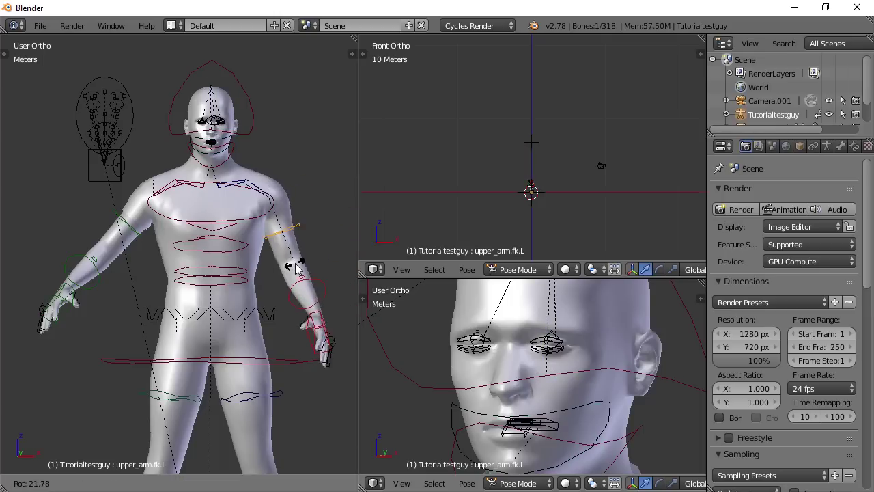
click(308, 270)
Point forearm.fk.L forward and lower upper_arm.fk.L further
middle_drag(307, 270, 145, 287)
right_click(167, 306)
key(r)
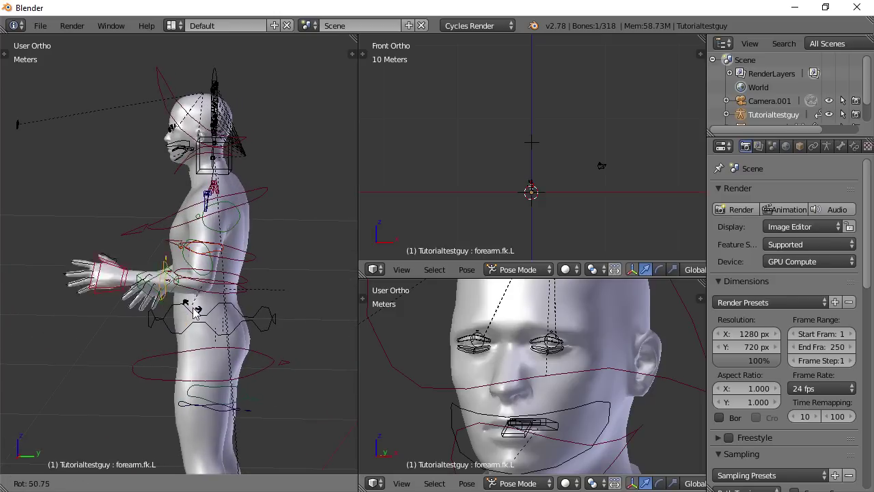
click(203, 318)
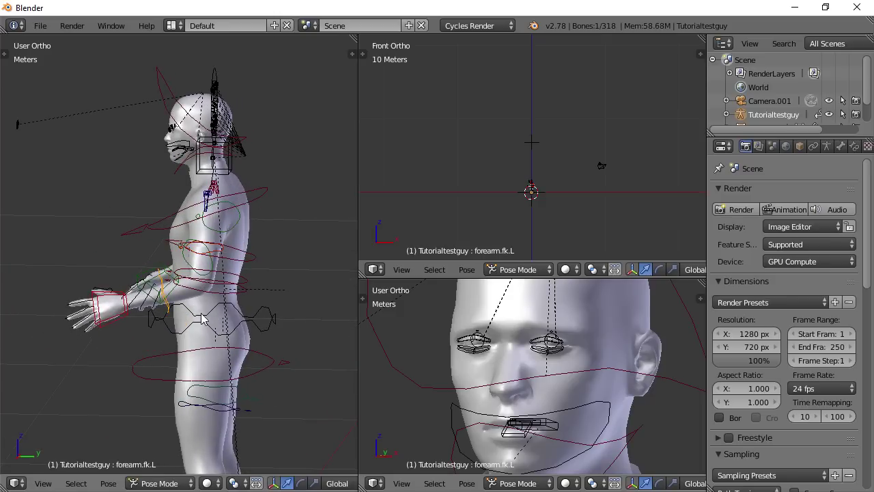
right_click(211, 257)
key(r)
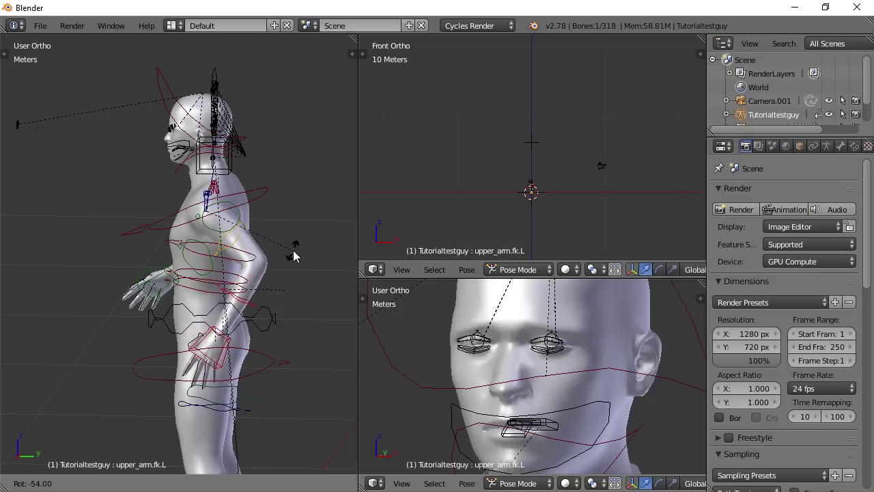
click(244, 277)
Rotate upper_arm.fk.R down toward the hip and check the arm pose
middle_drag(244, 277, 4, 304)
right_click(123, 227)
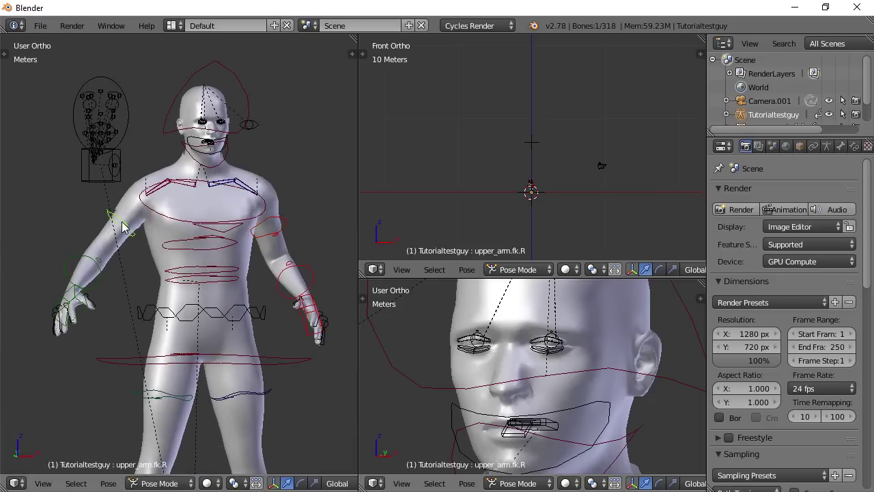
key(r)
click(146, 250)
middle_drag(147, 250, 242, 250)
scroll(256, 281, up, 1)
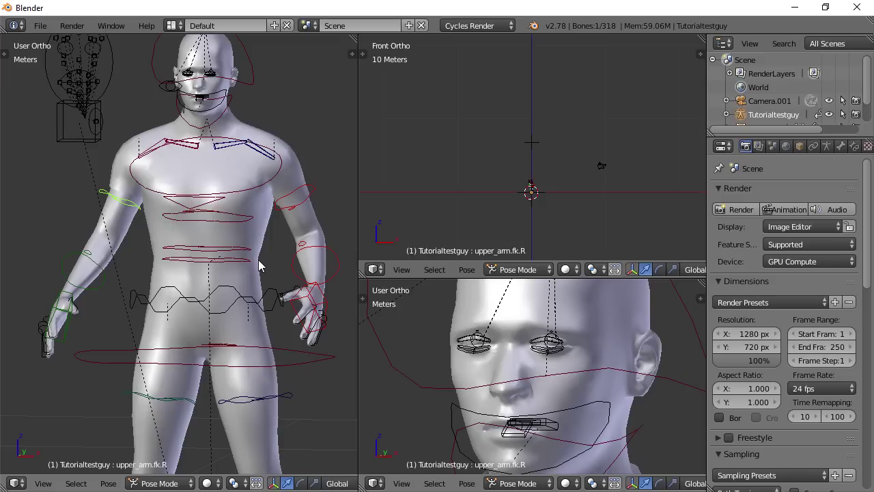
scroll(259, 266, down, 2)
middle_drag(174, 267, 228, 265)
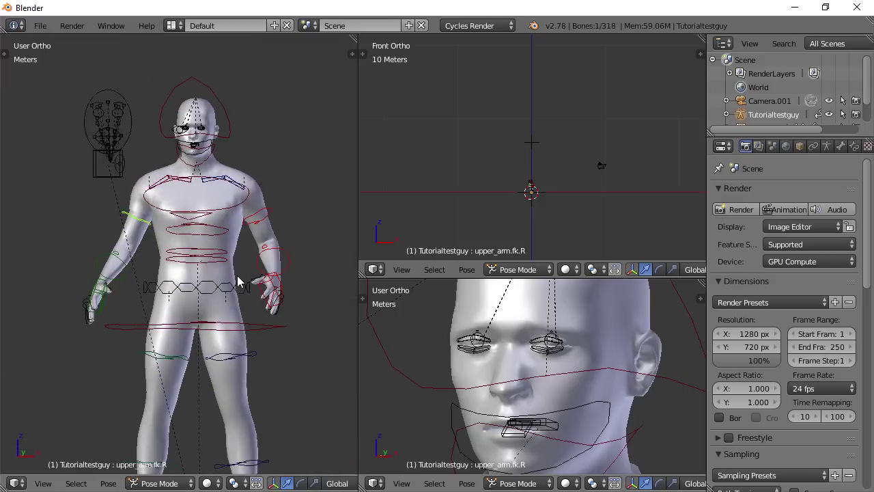